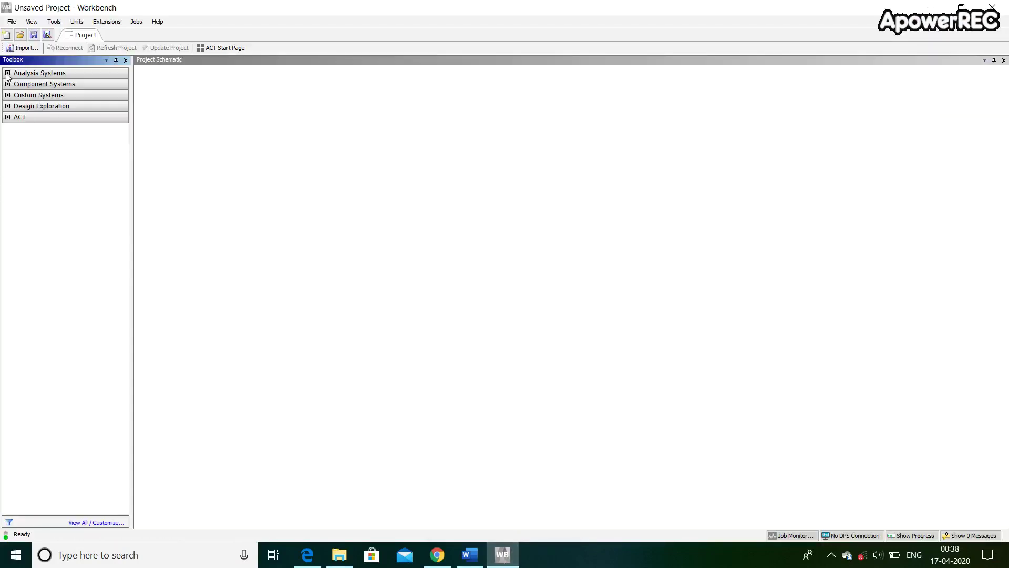
Add a Static Structural system, then check the Titanium material note on the beam problem sheet
left_click(7, 74)
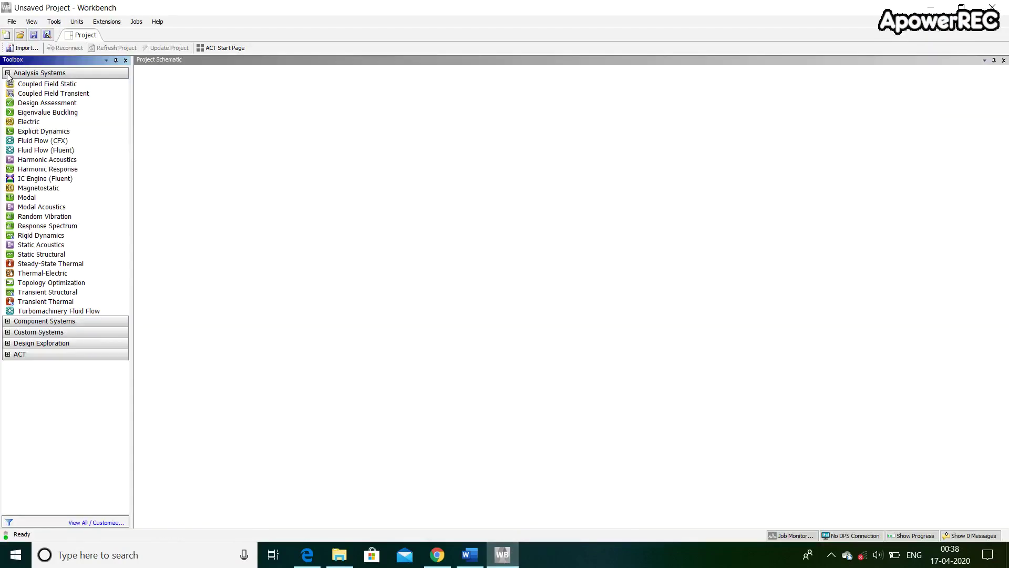
double_click(84, 254)
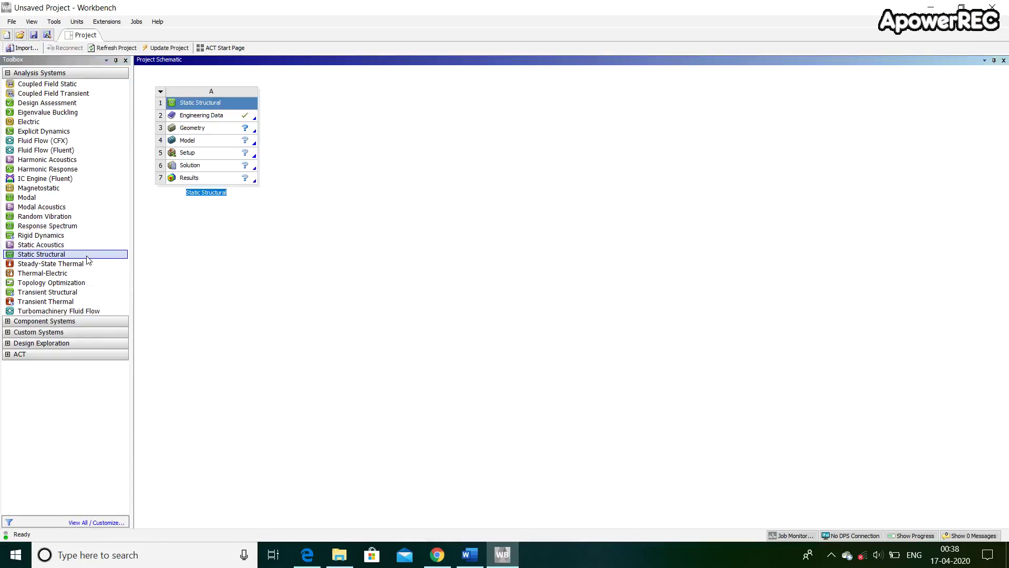
left_click(467, 553)
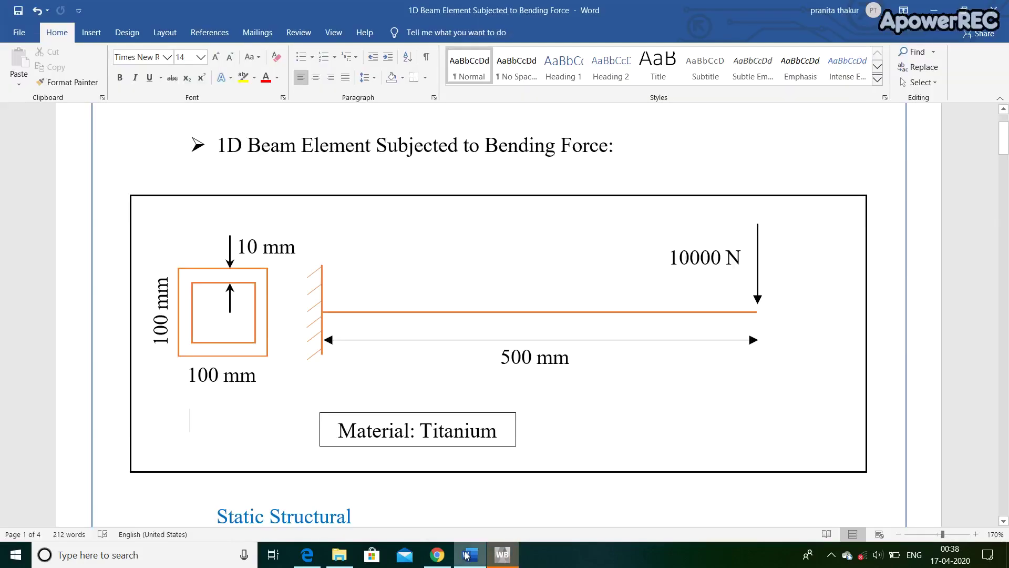
left_click_drag(338, 431, 505, 431)
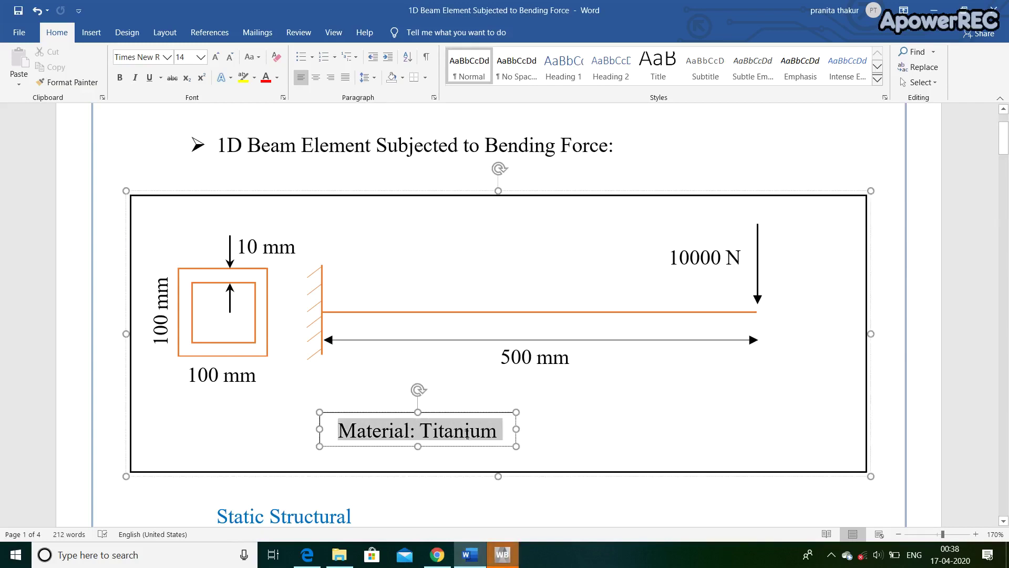
left_click(518, 446)
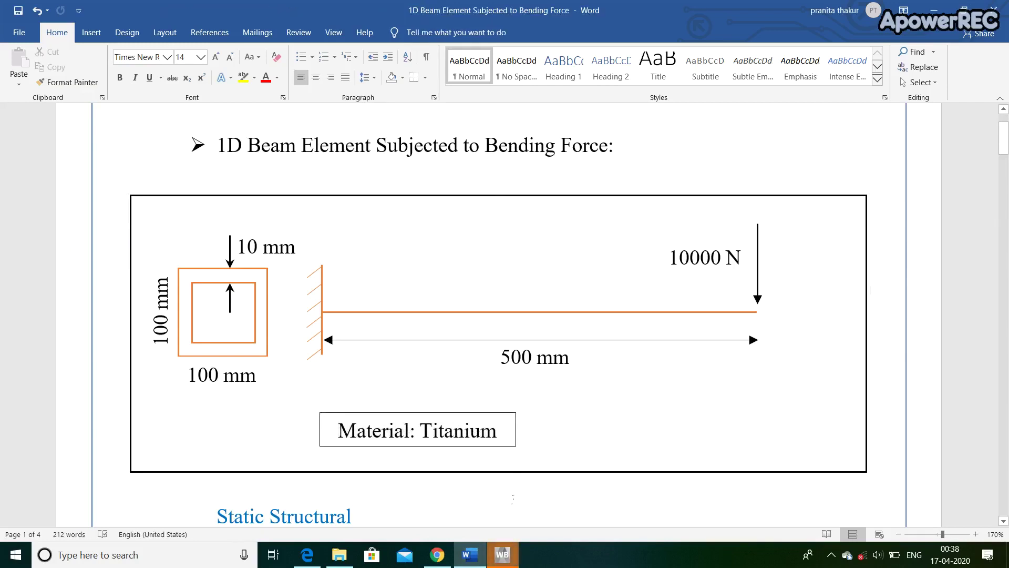
left_click(501, 554)
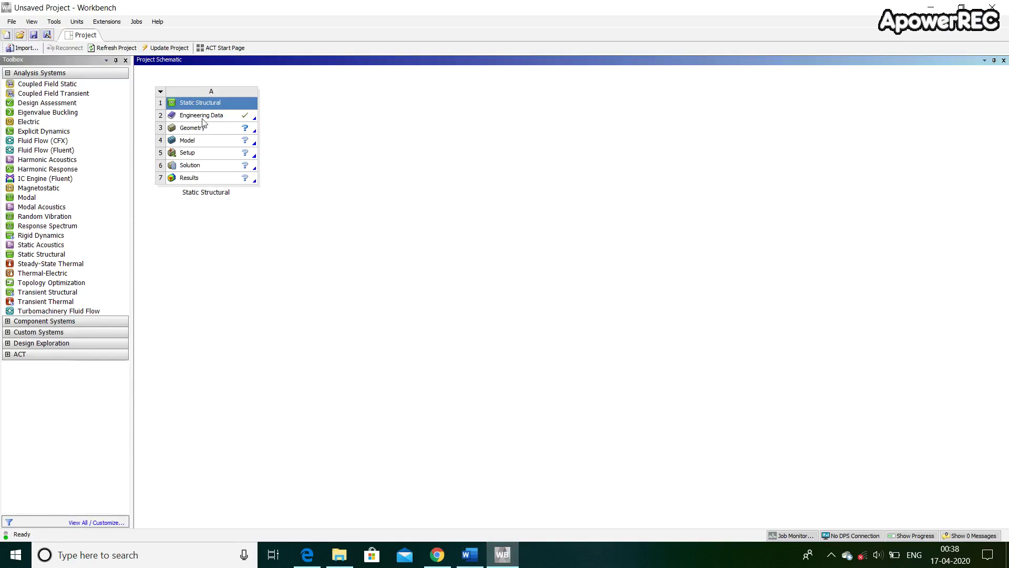
Add Titanium Alloy from the General Materials library to the project's Engineering Data
double_click(229, 117)
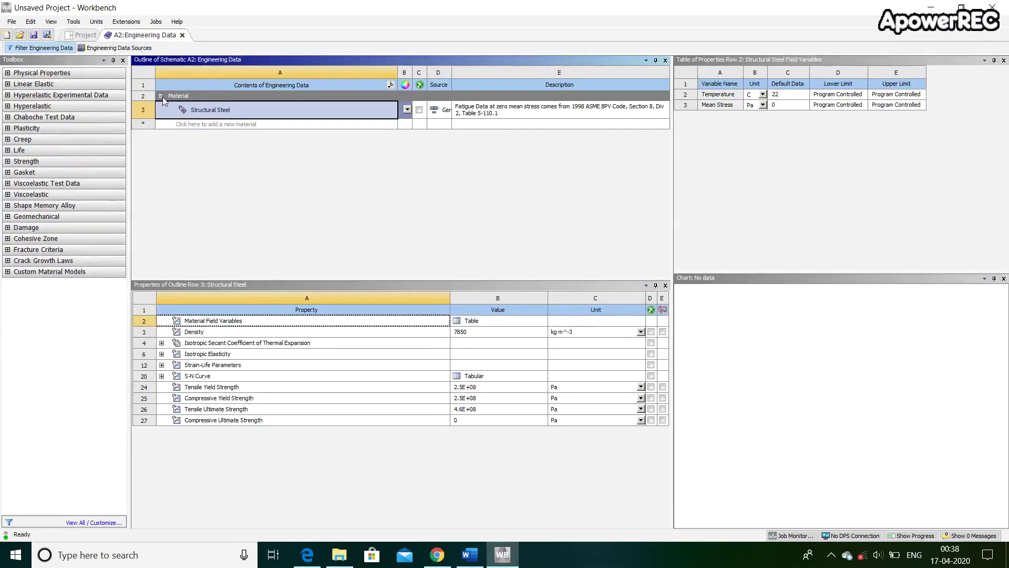
left_click(127, 49)
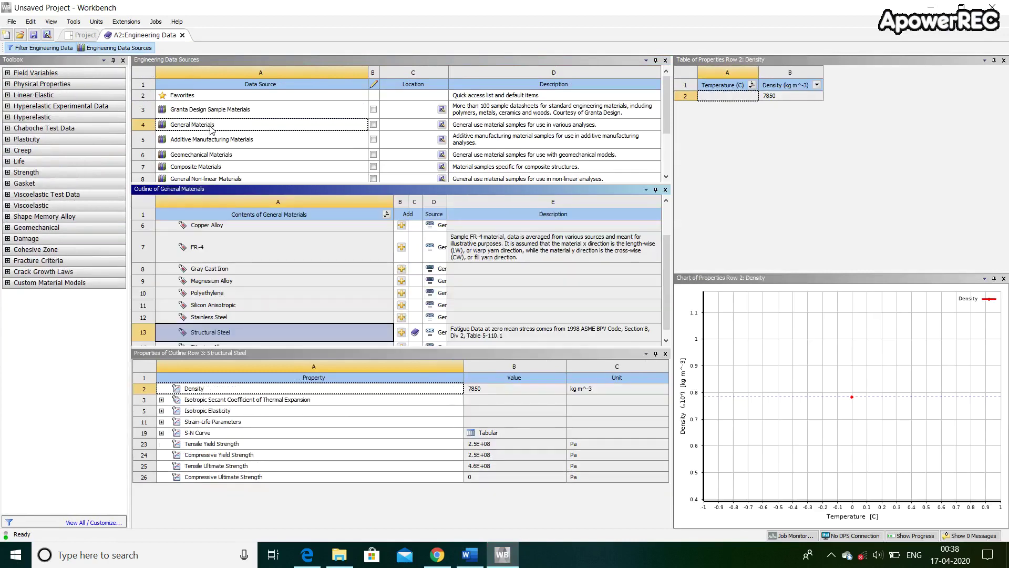
left_click(212, 129)
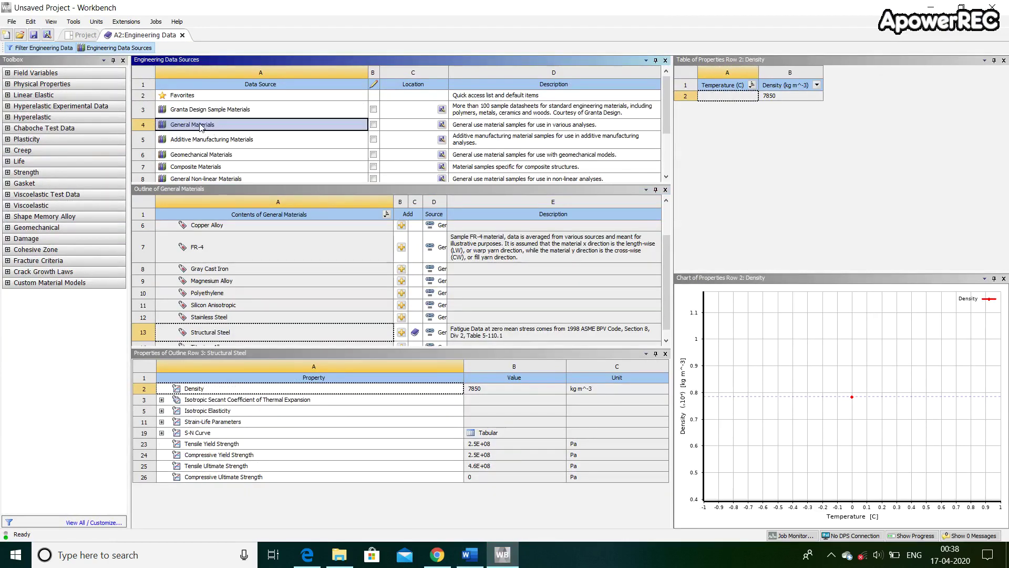
scroll(223, 249, "down", 1)
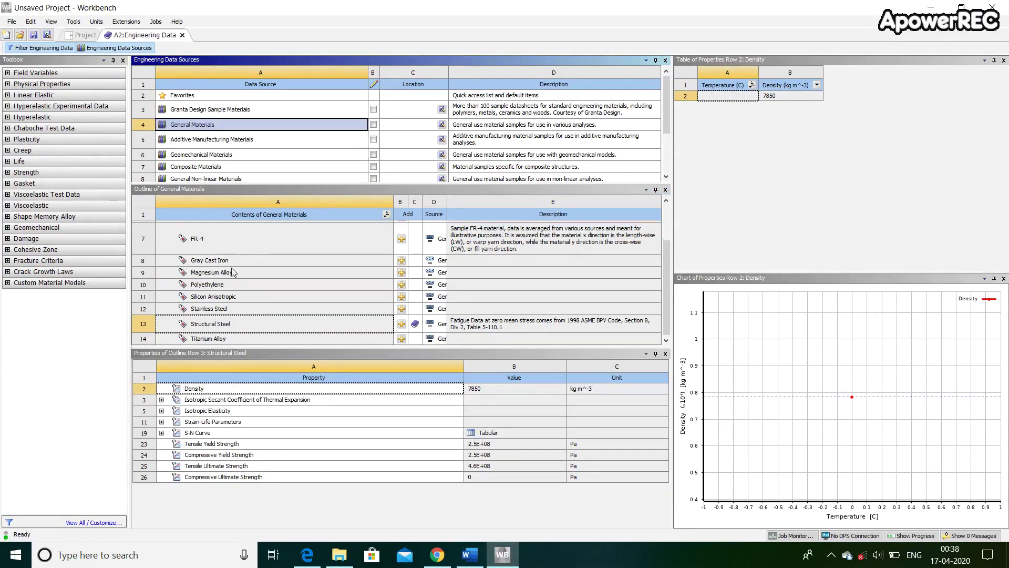
left_click(223, 341)
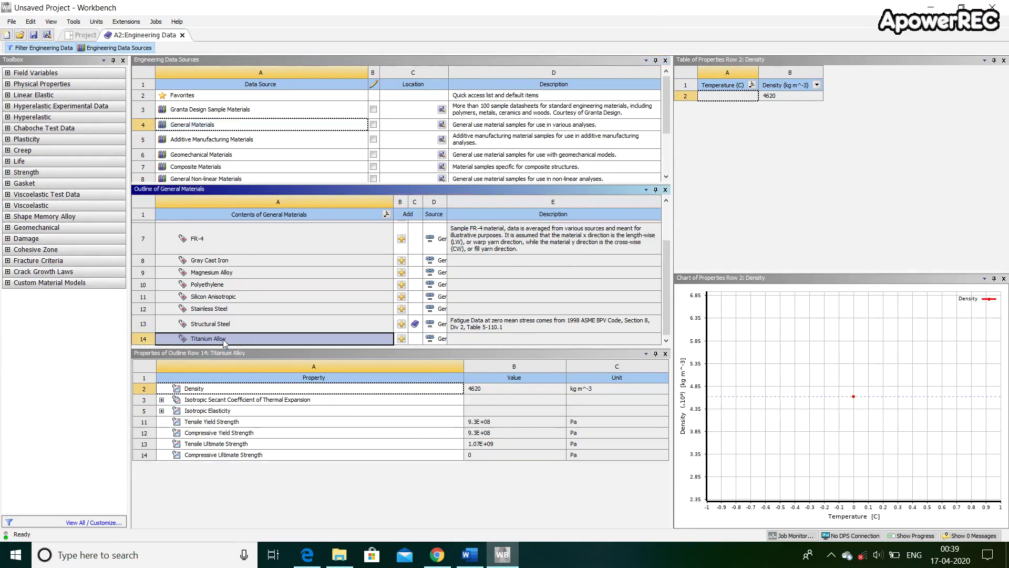
left_click(401, 339)
left_click(149, 50)
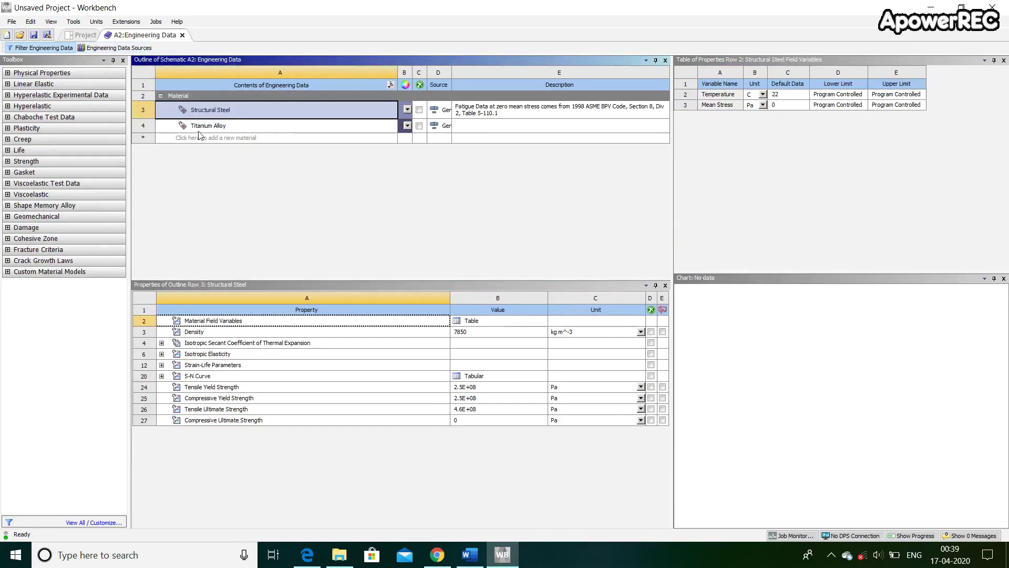
left_click(183, 35)
Create a new DesignModeler geometry from the Static Structural Geometry cell
left_click(238, 130)
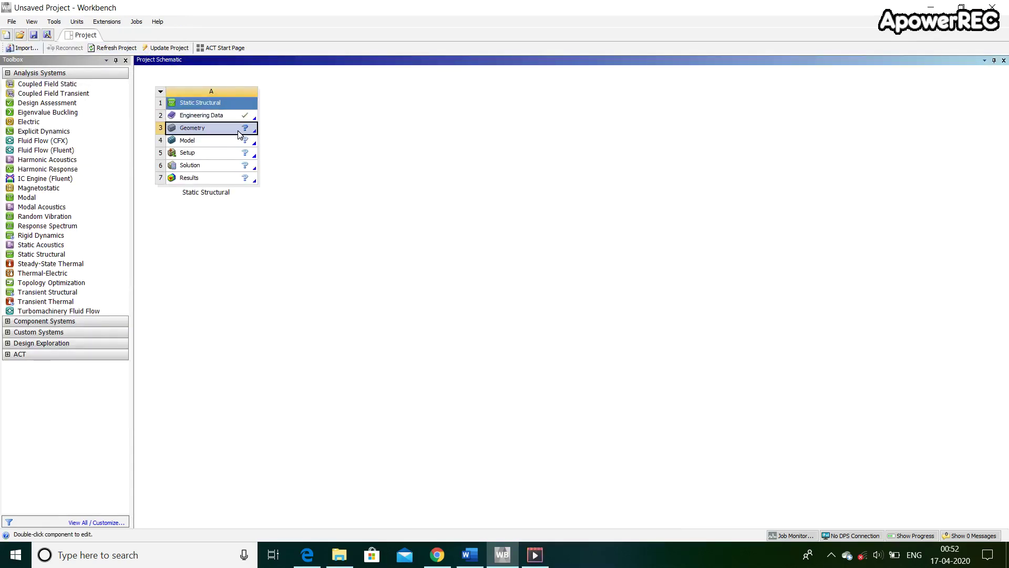
right_click(237, 131)
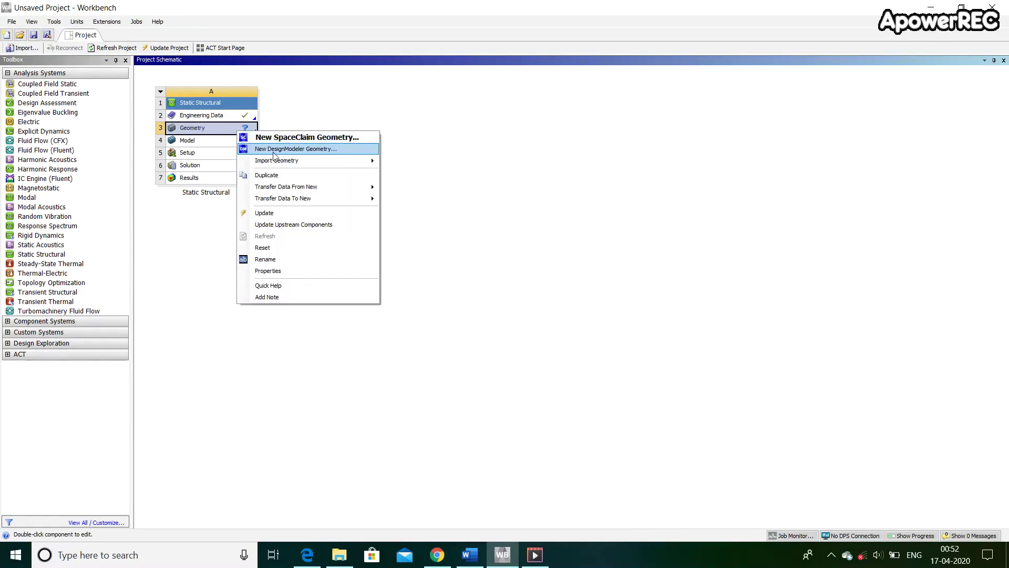
left_click(338, 152)
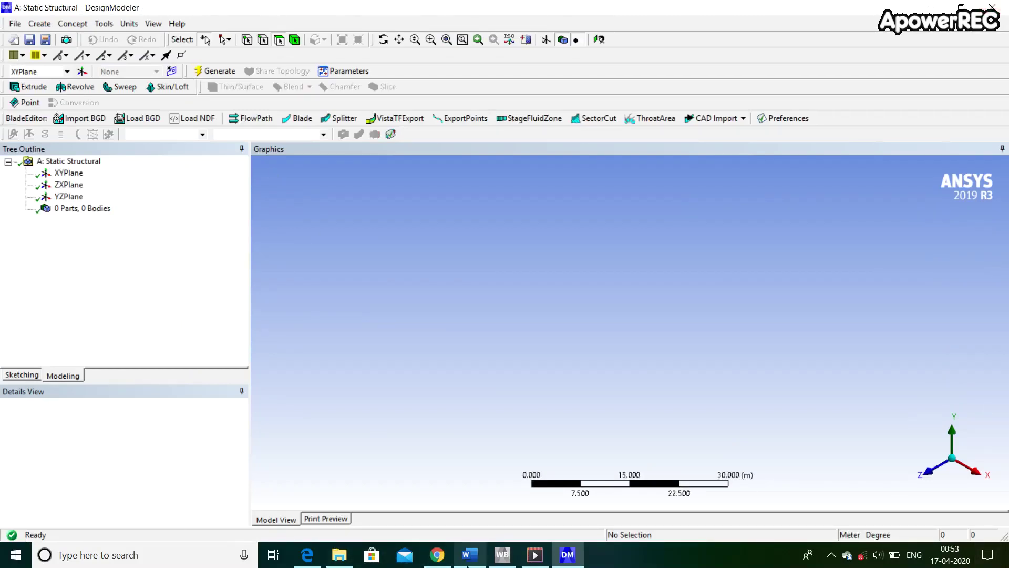
Set DesignModeler units to Millimeter and view the XY plane face-on
left_click(470, 559)
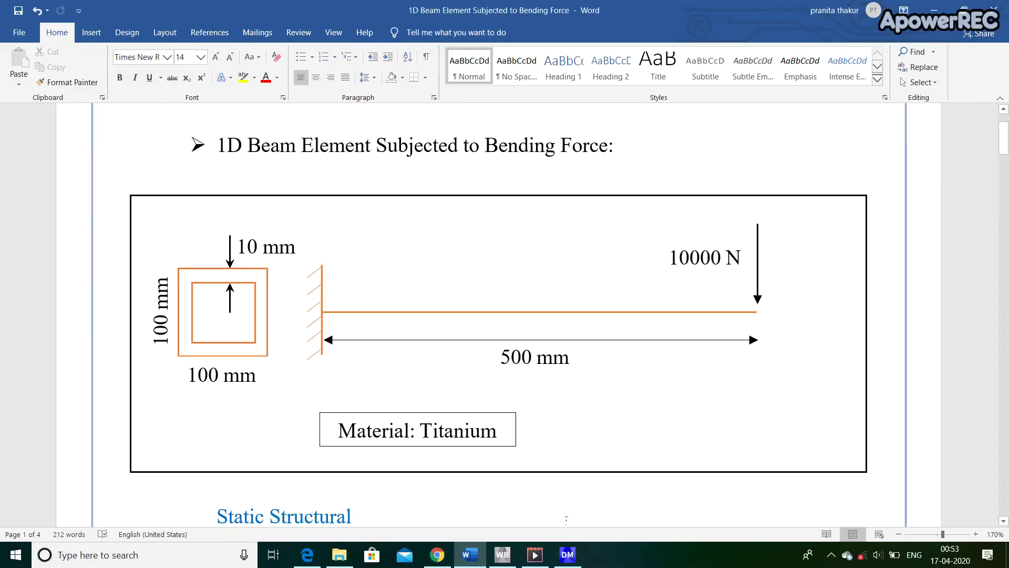
left_click(567, 554)
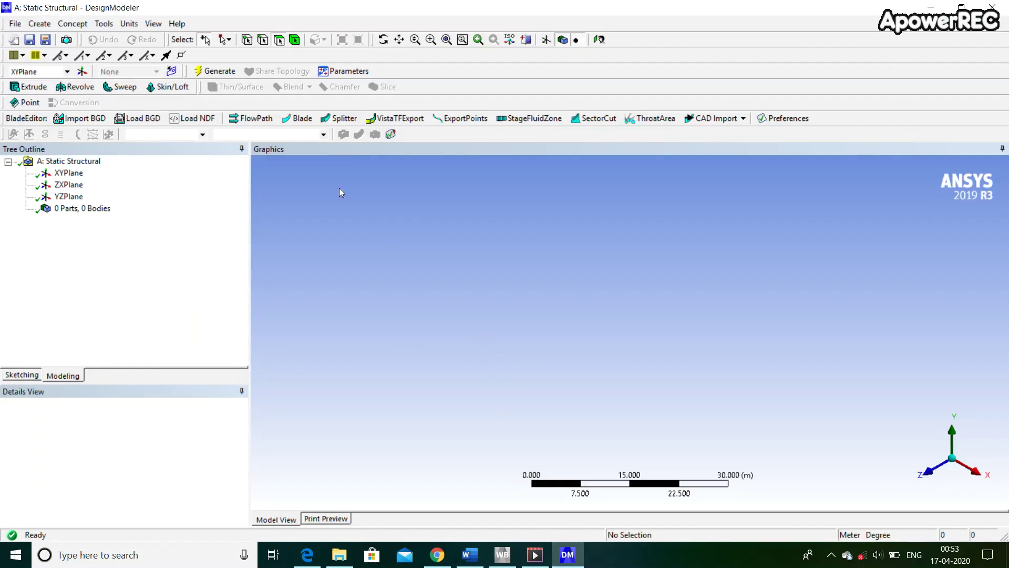
left_click(130, 23)
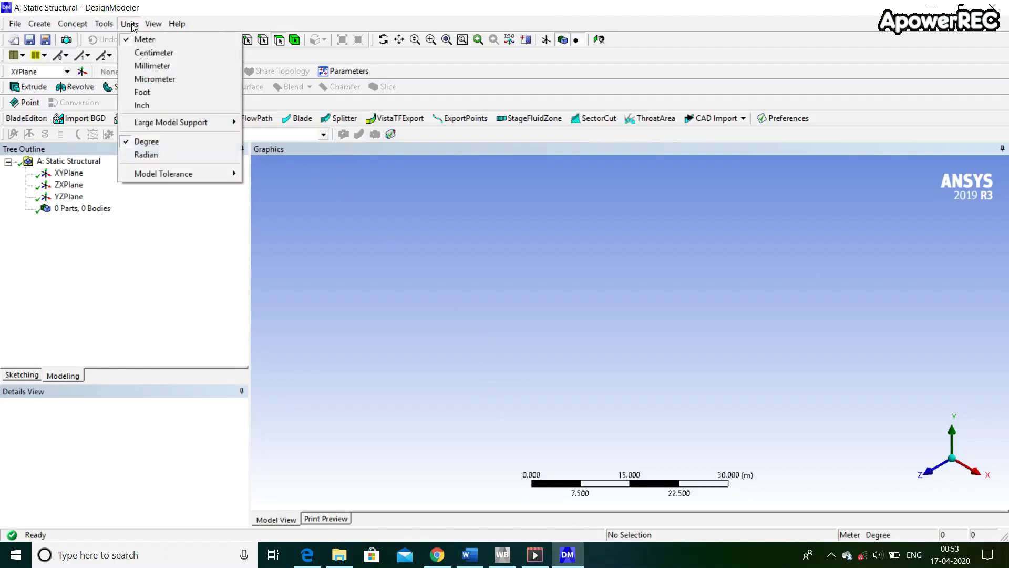
left_click(193, 72)
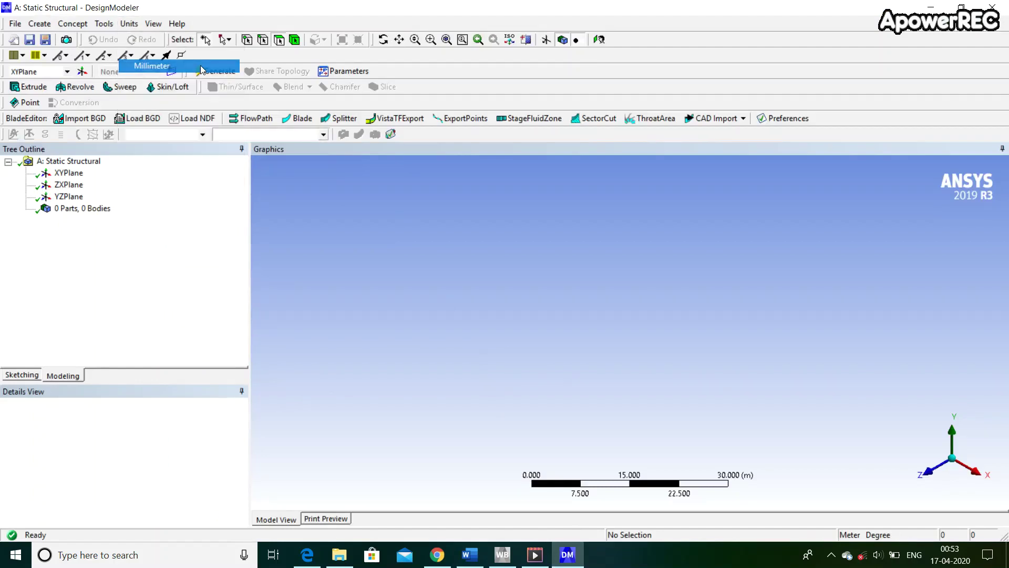
left_click(67, 176)
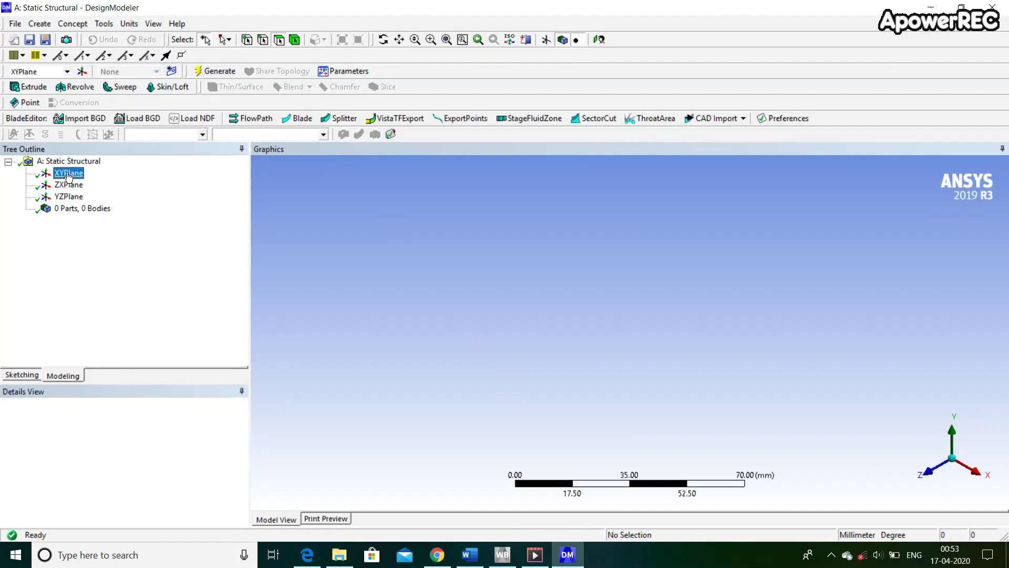
right_click(66, 176)
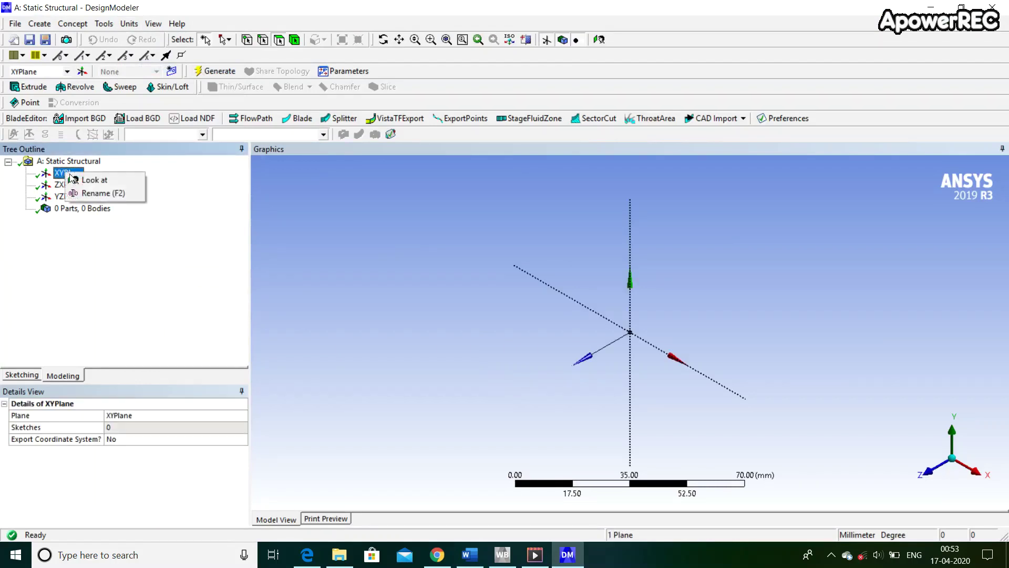
left_click(92, 180)
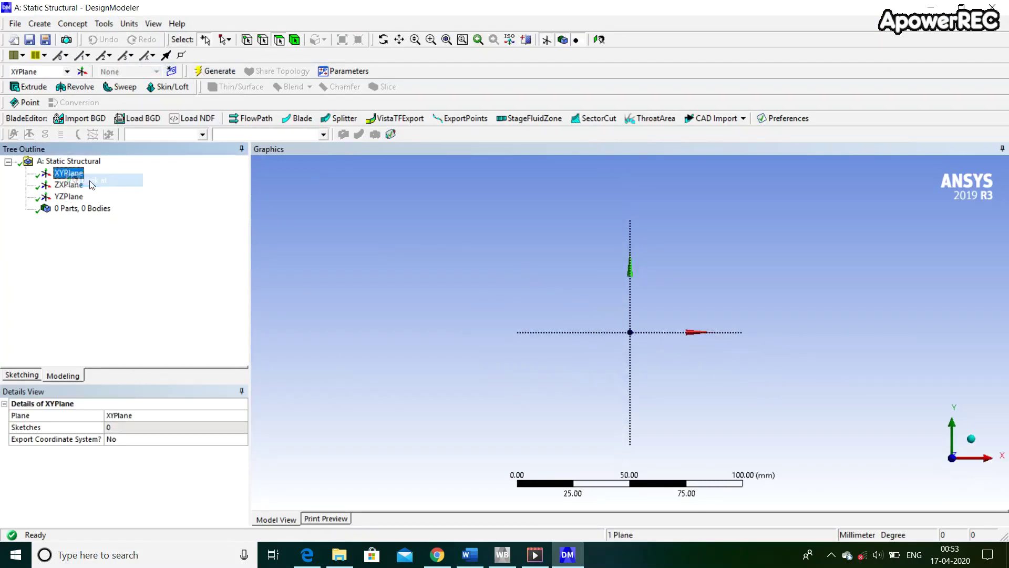
Sketch a horizontal line above the origin on the XY plane
left_click(24, 375)
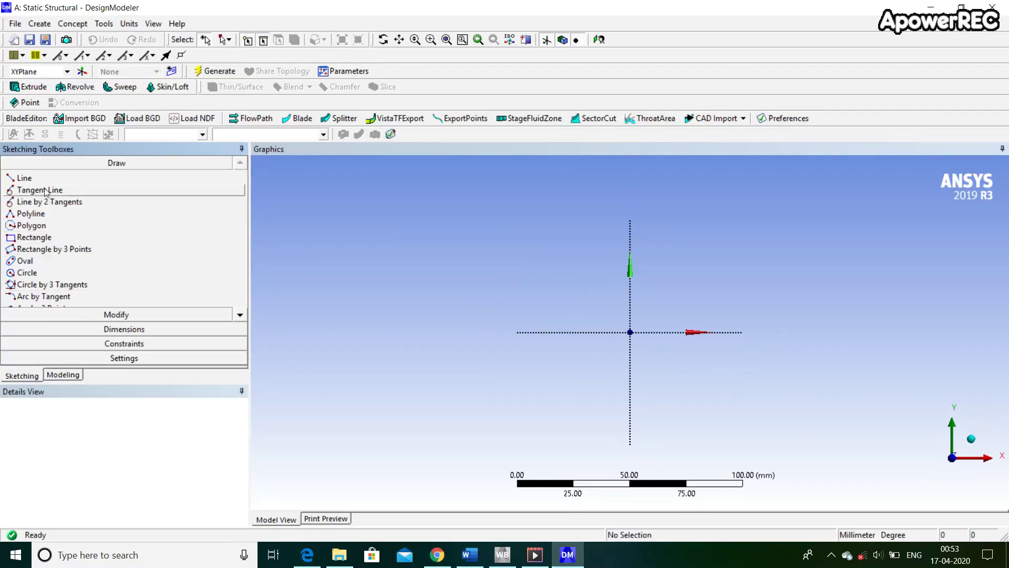
left_click(46, 176)
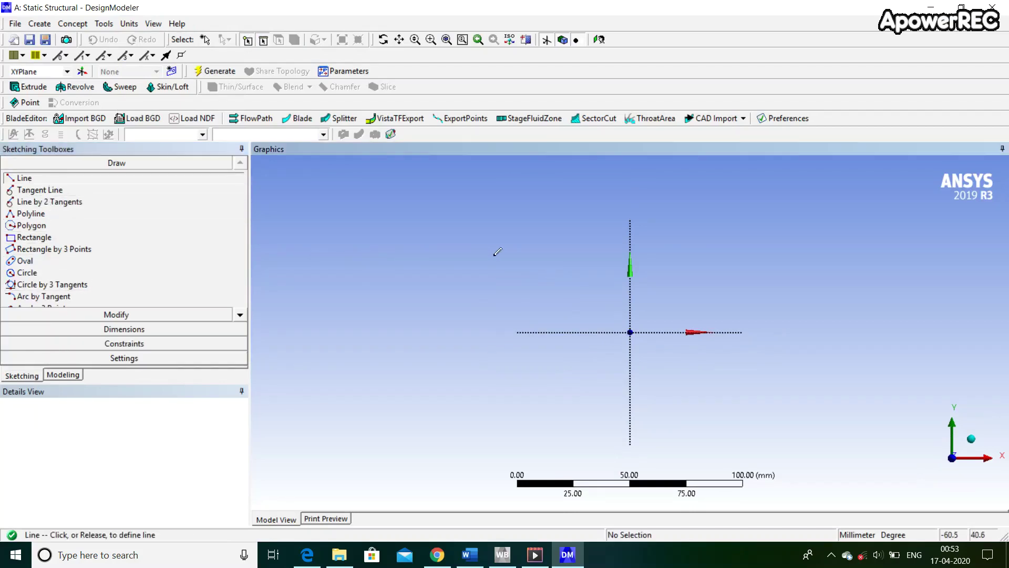
left_click_drag(493, 239, 732, 241)
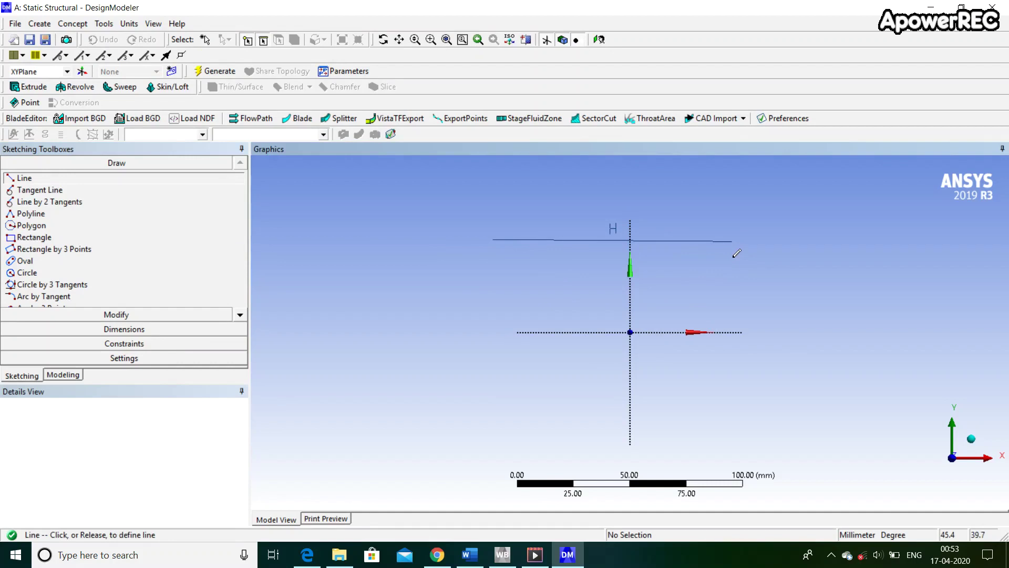
left_click(734, 256)
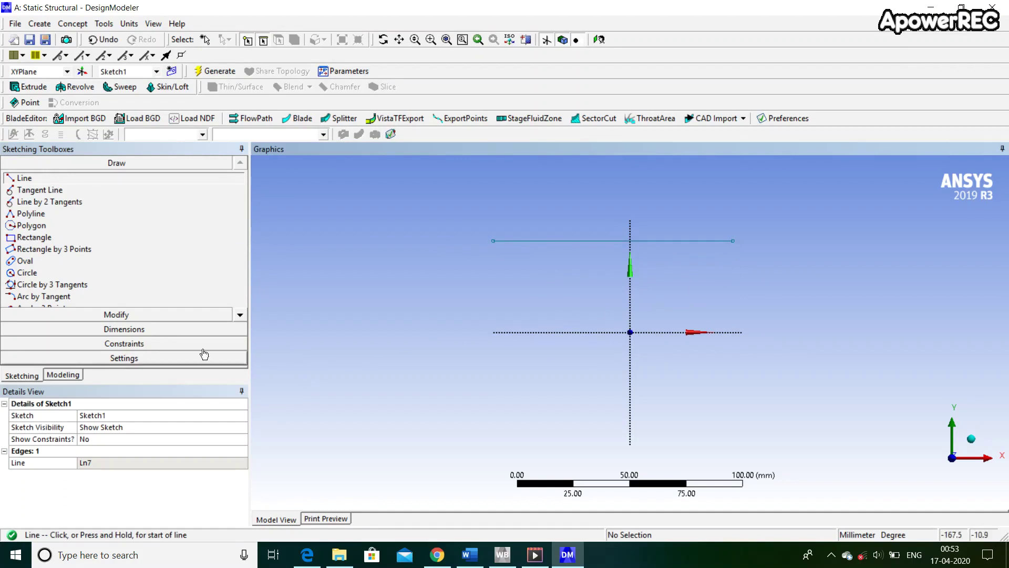
Add a length dimension H1 to the line and set it to 500 mm
left_click(154, 329)
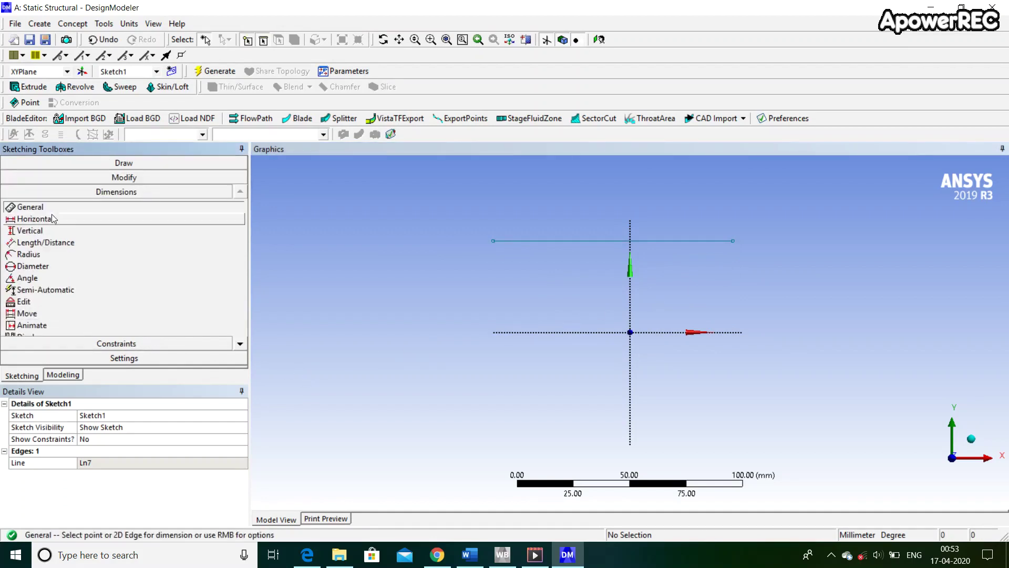
left_click(544, 242)
left_click(555, 281)
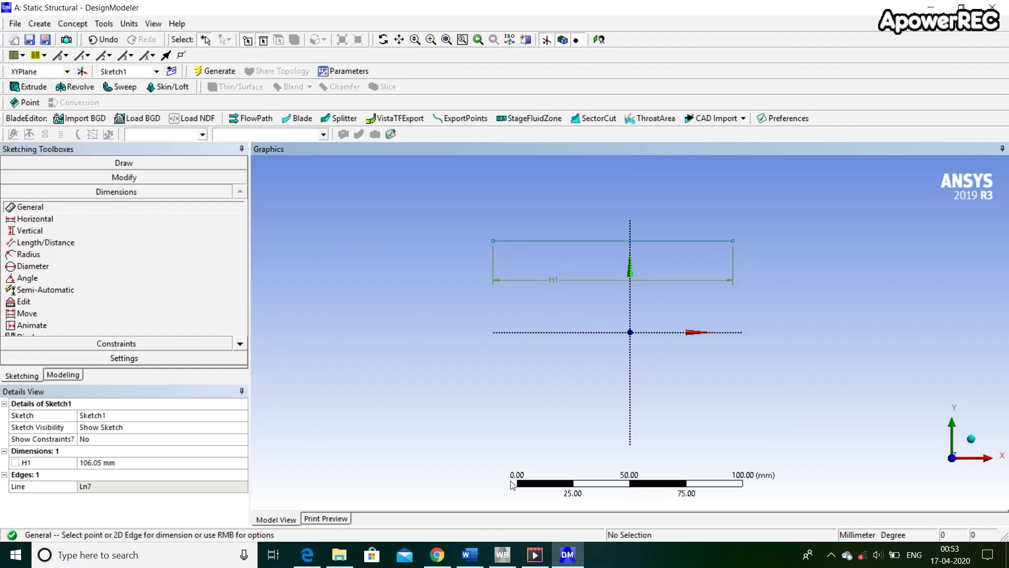
left_click(469, 555)
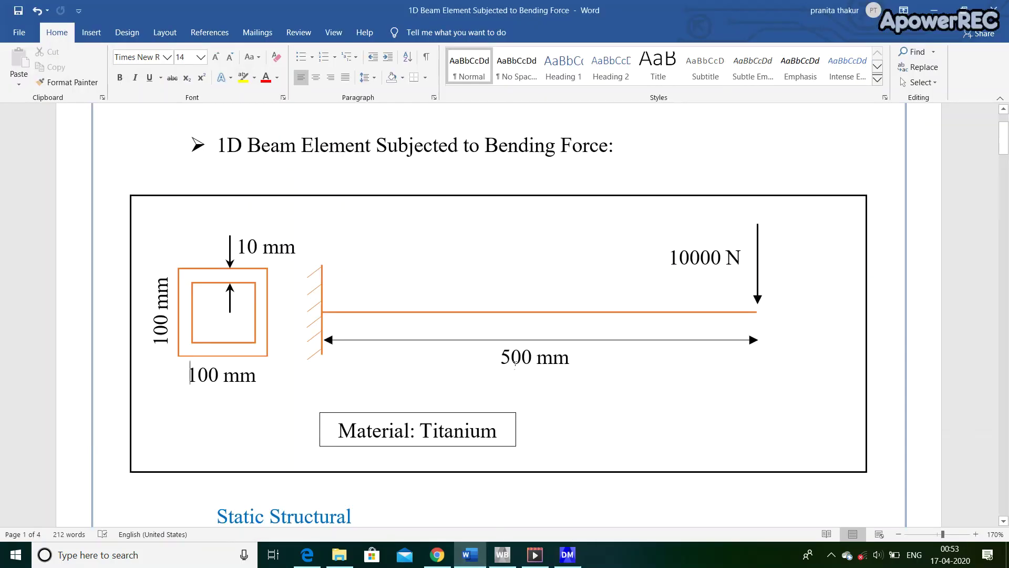
left_click(515, 362)
left_click(568, 554)
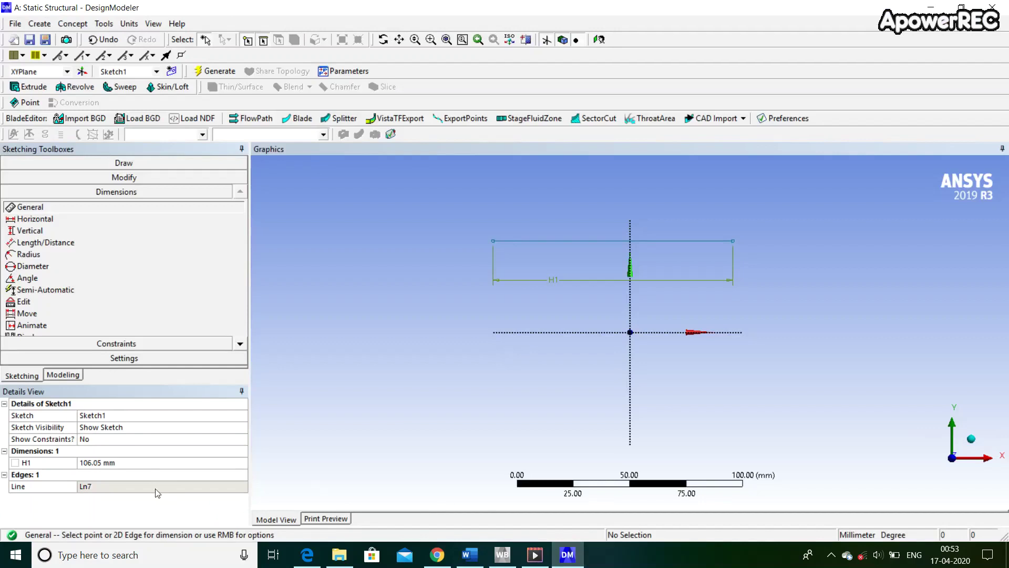
left_click(143, 463)
type("500")
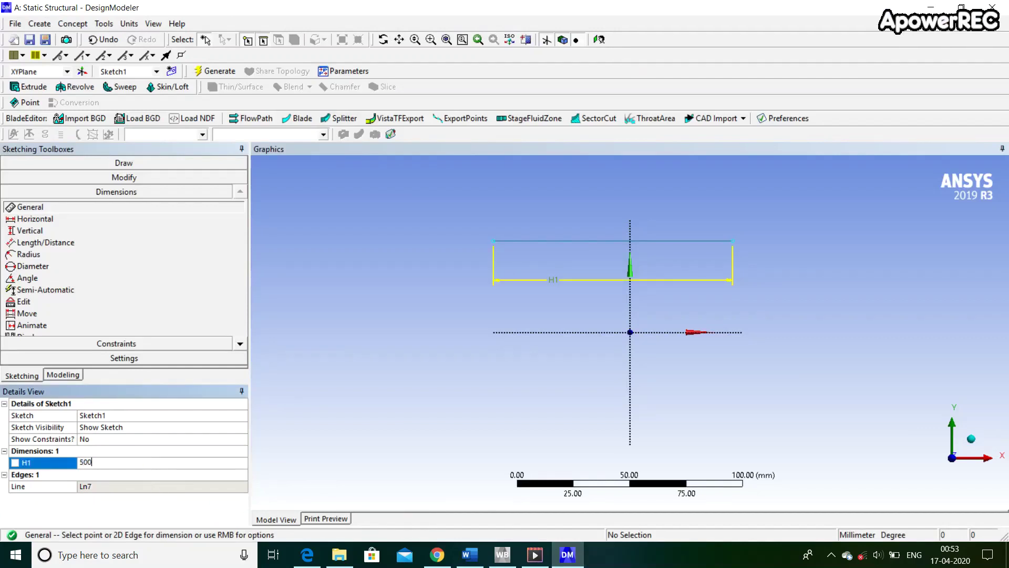
key("Return")
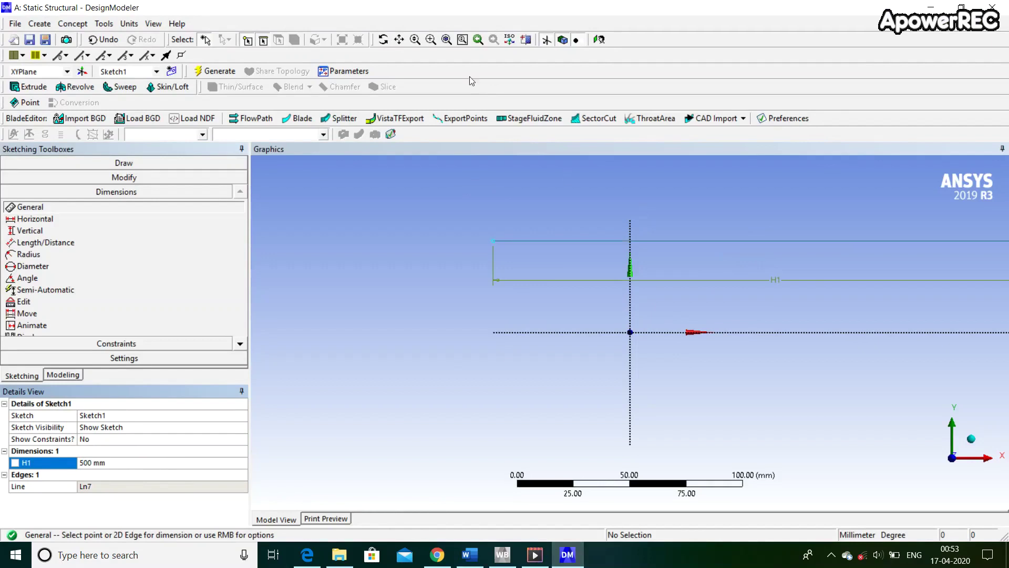
Create and generate a line body from the 500 mm sketch line using Lines From Sketches
left_click(446, 40)
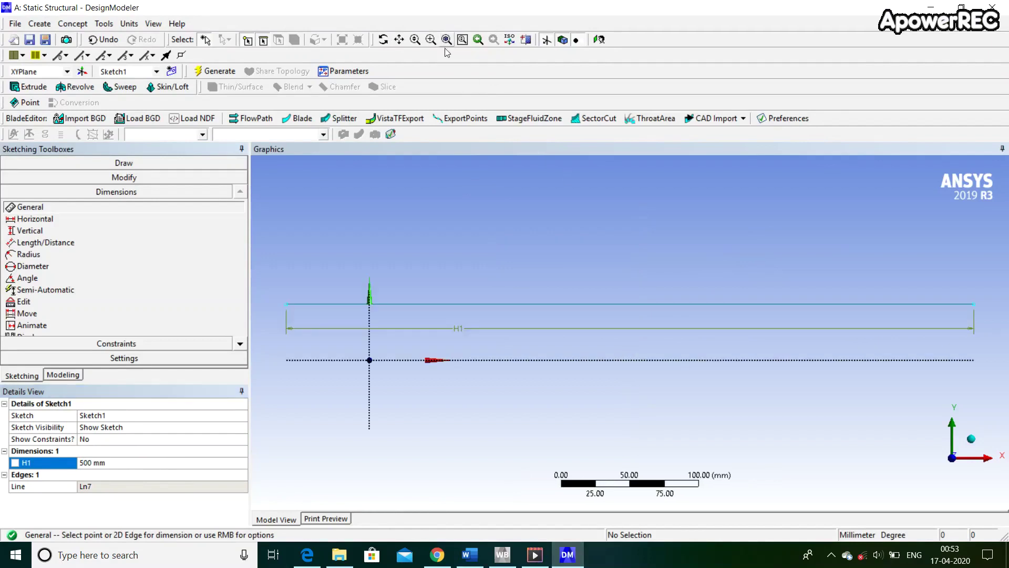
left_click(73, 25)
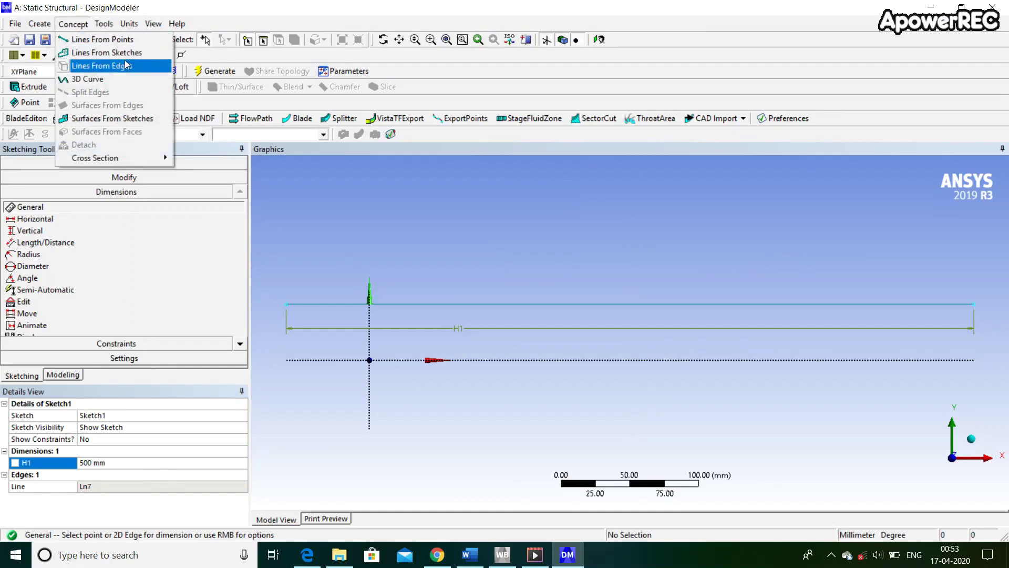
left_click(151, 54)
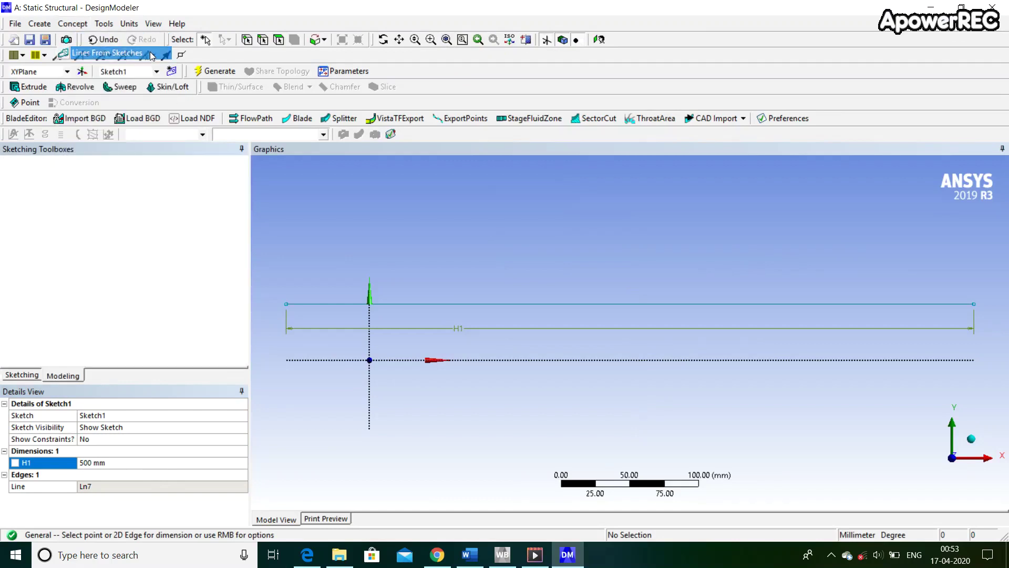
left_click(351, 299)
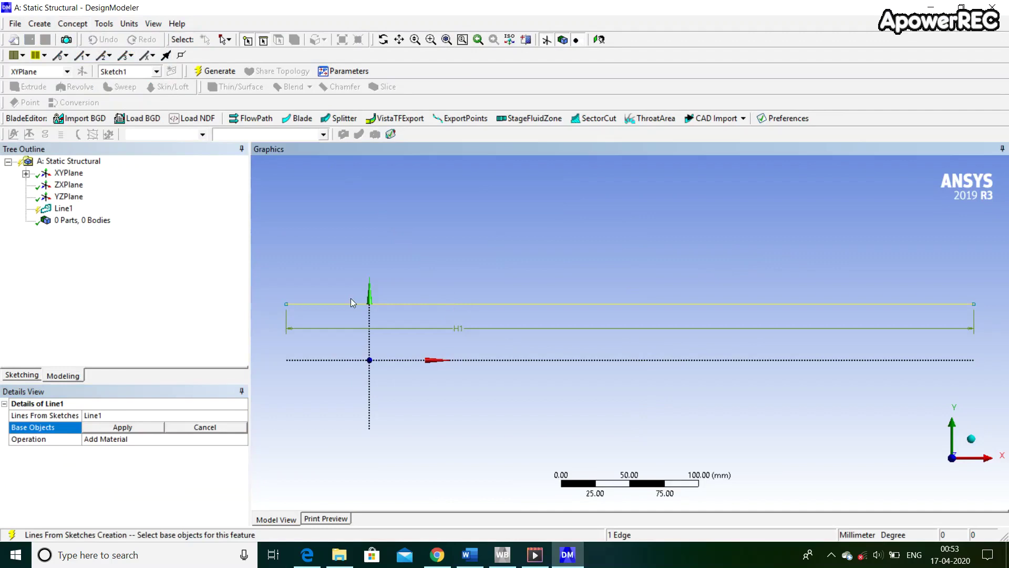
left_click(124, 427)
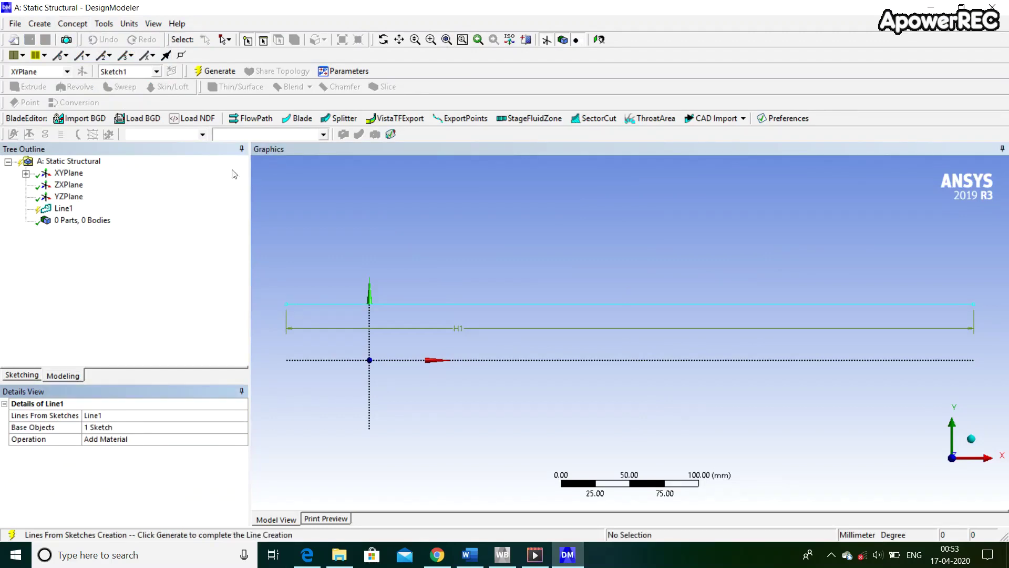
left_click(216, 72)
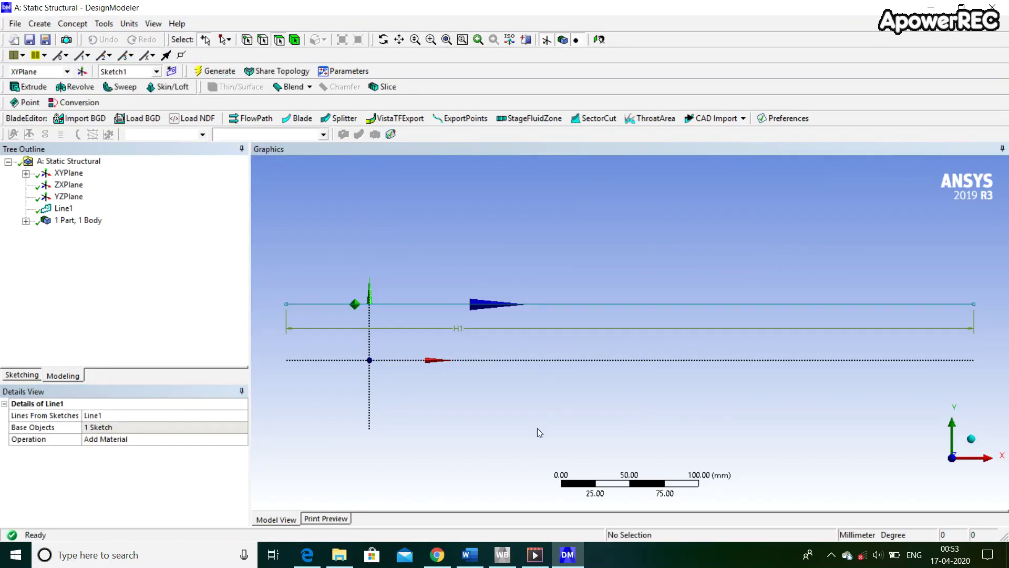
left_click(469, 554)
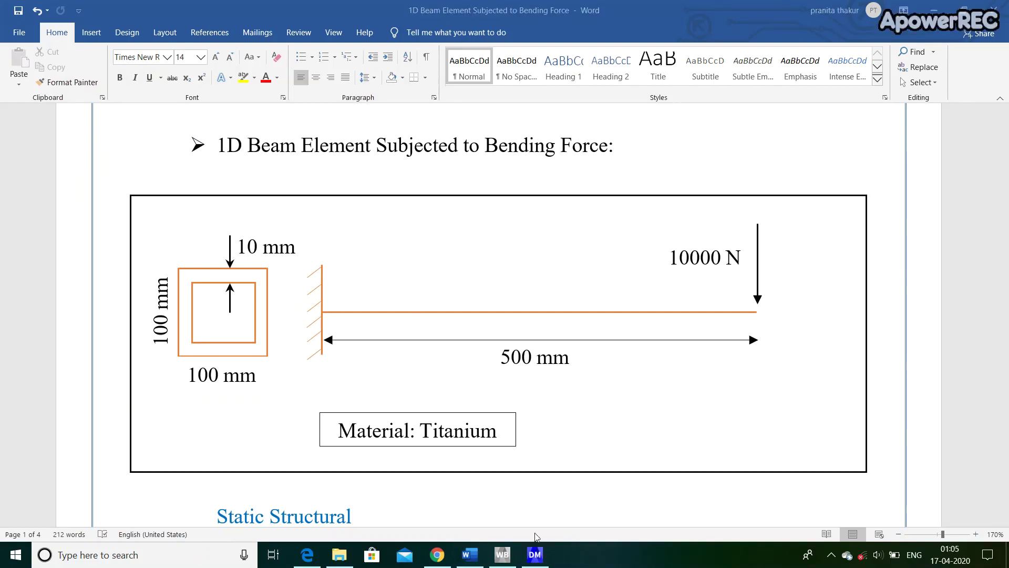
Create a Rectangular Tube cross-section RectTube1 with W1 and W2 of 100 mm
left_click(534, 554)
left_click(74, 24)
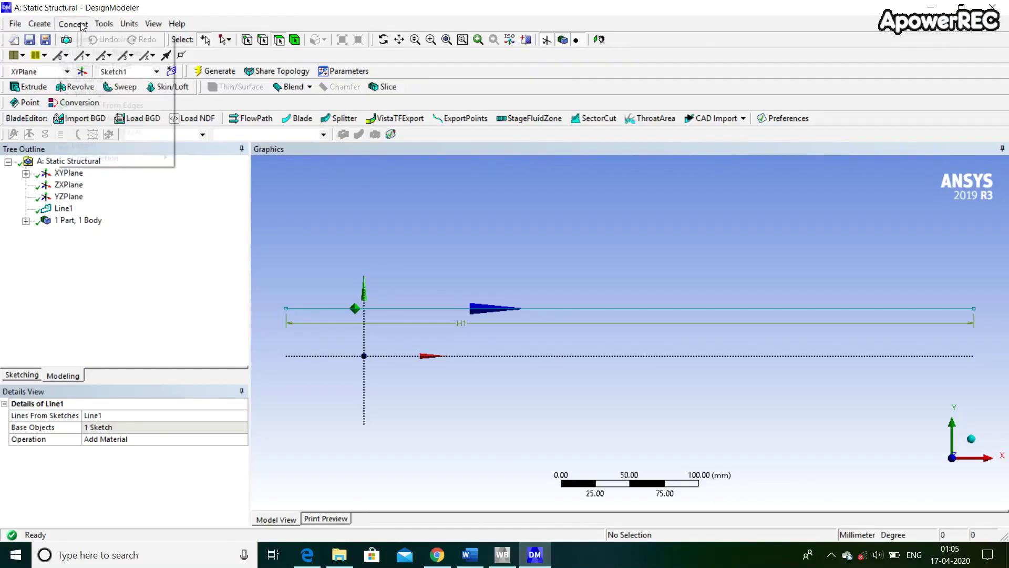
mouse_move(95, 158)
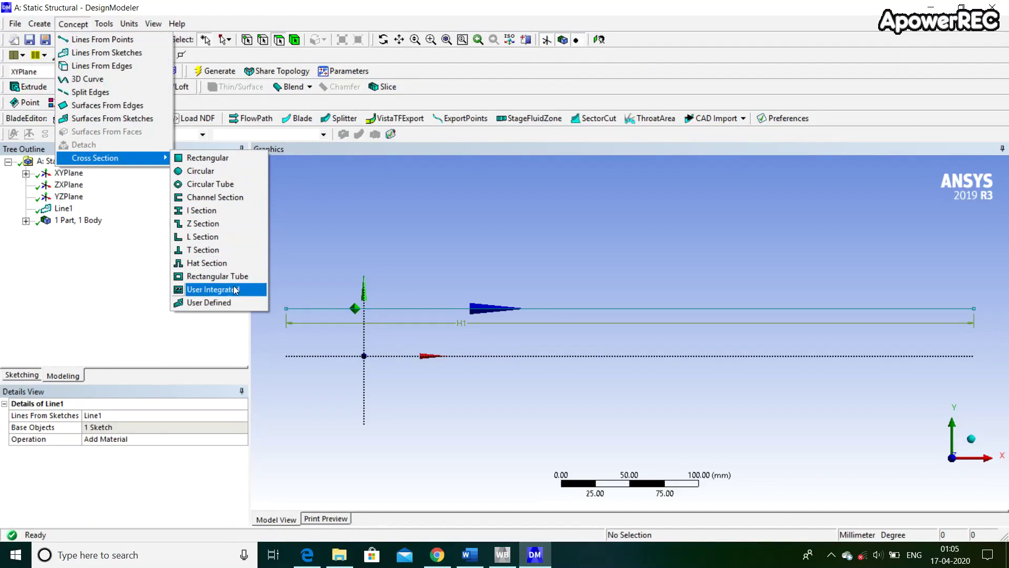
left_click(250, 277)
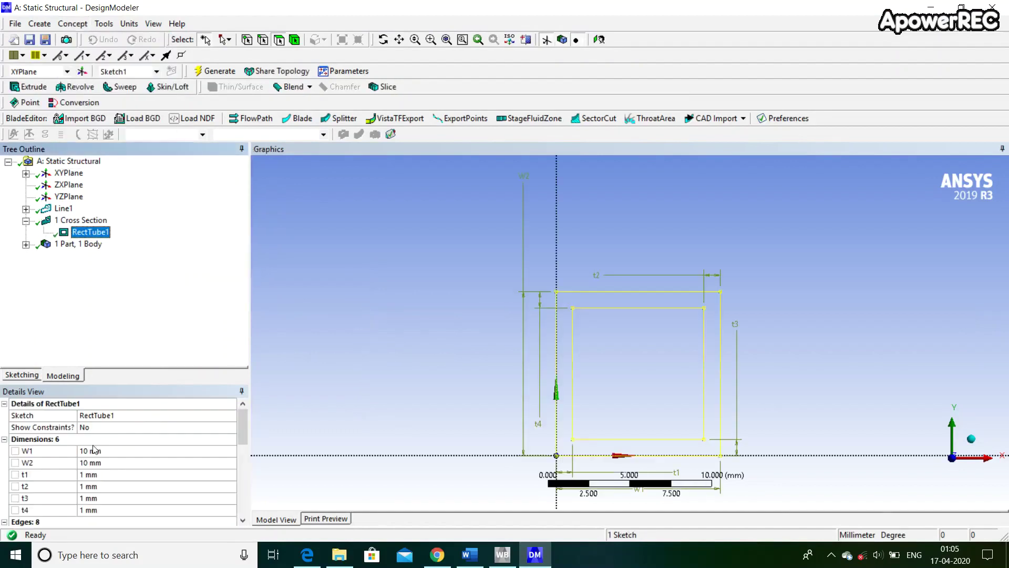
left_click(95, 449)
type("100")
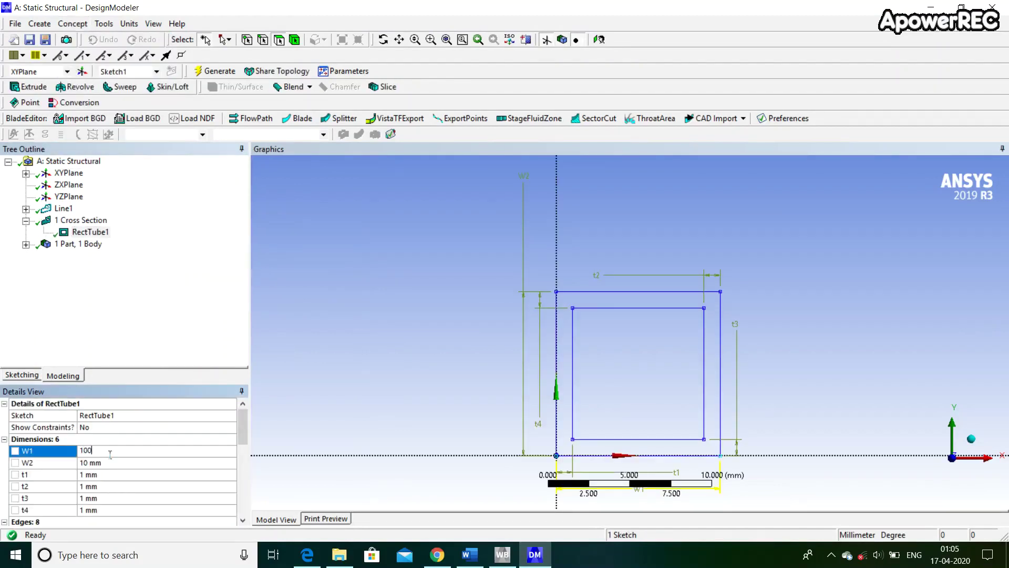
left_click(108, 463)
type("1")
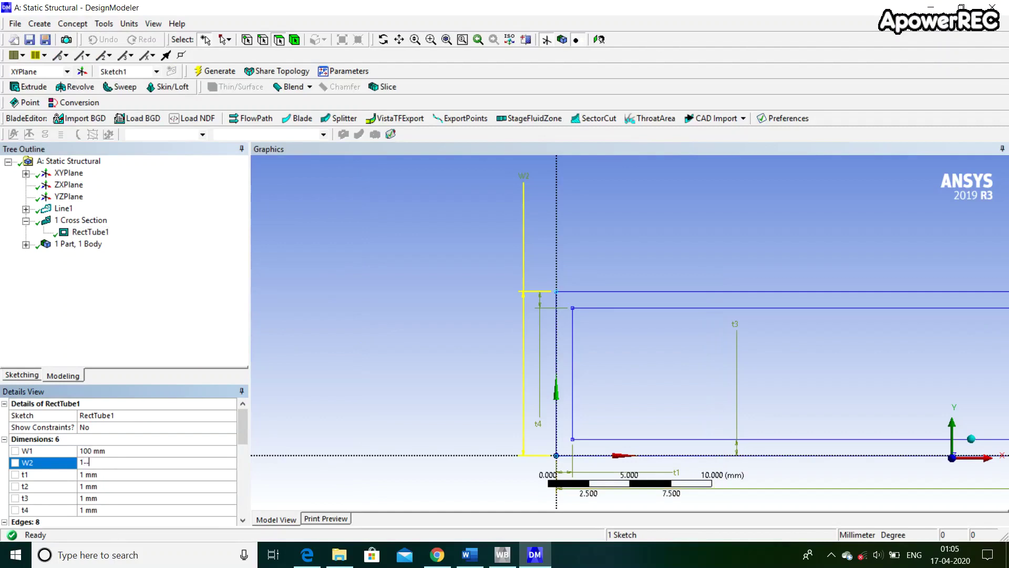
type("00")
left_click(108, 474)
type("10")
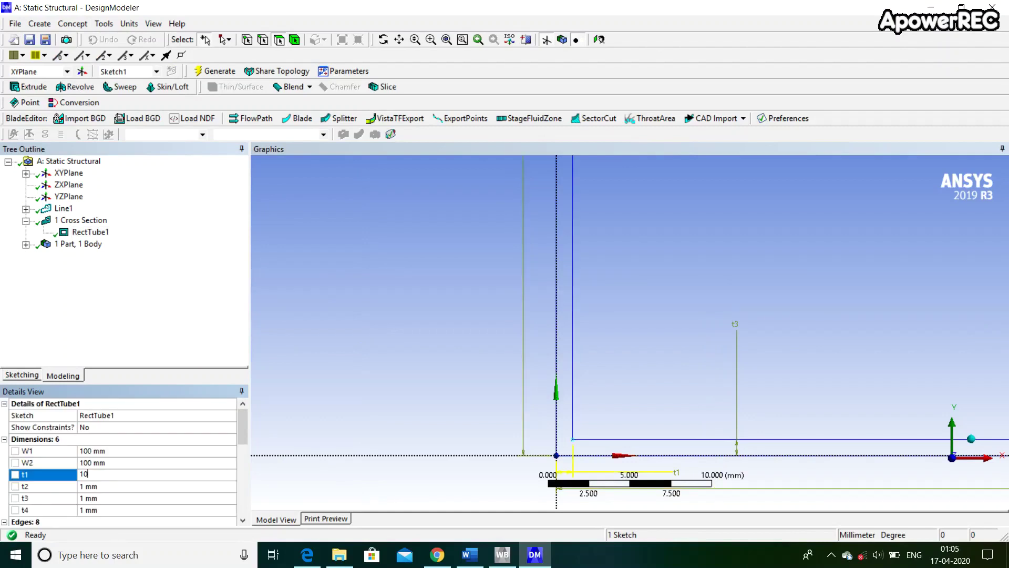
Set the tube's wall thicknesses t1 through t4 to 10 mm each
left_click(105, 489)
type("10")
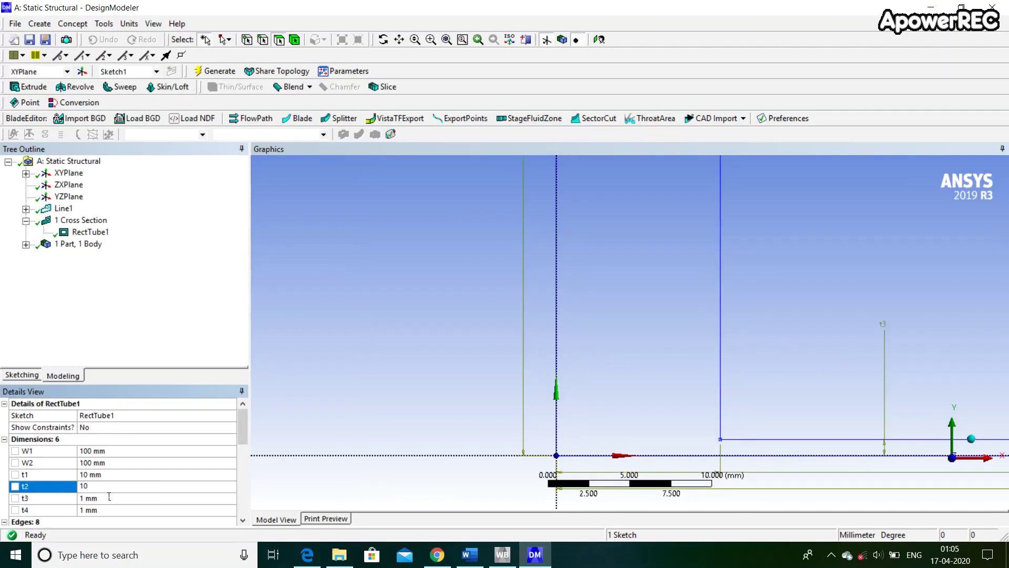
left_click(109, 496)
type("10")
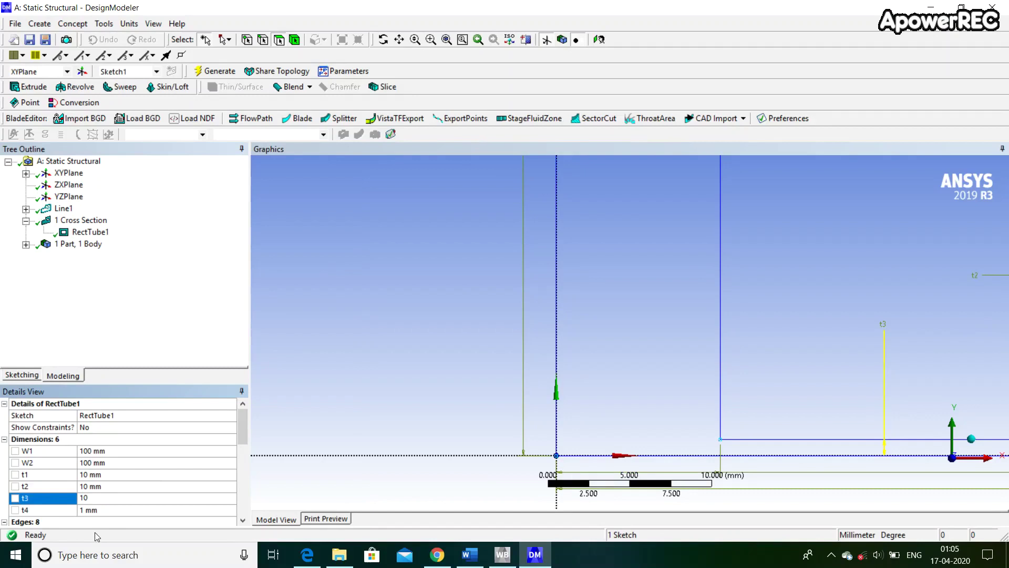
left_click(107, 509)
type("10")
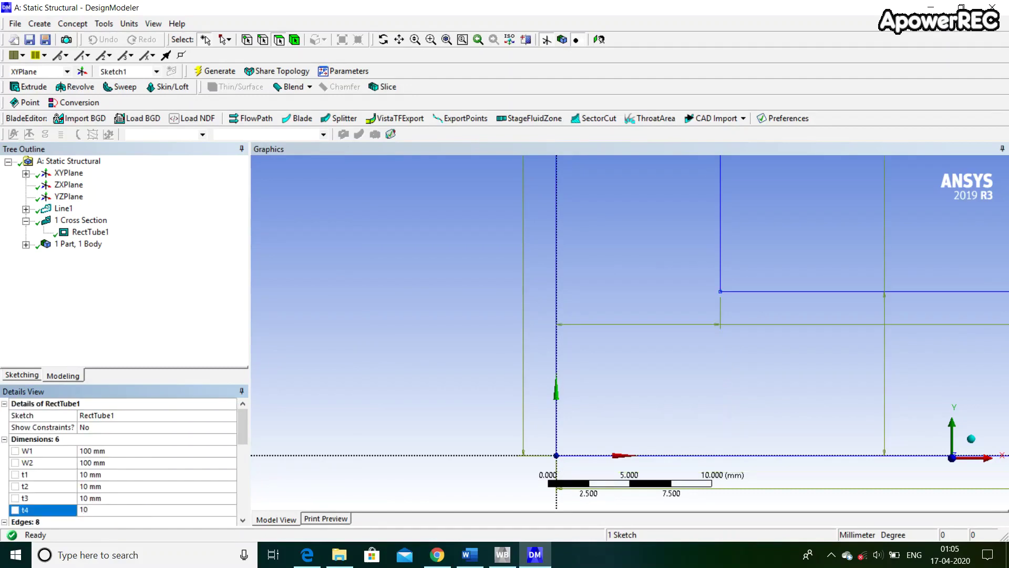
key("Return")
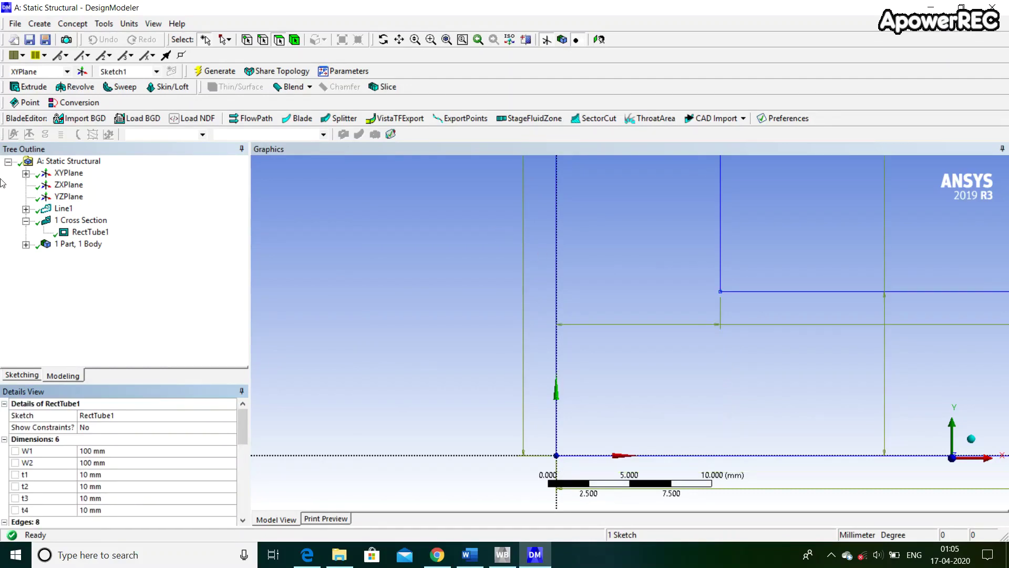
Assign the RectTube1 cross-section to the Line Body
left_click(26, 245)
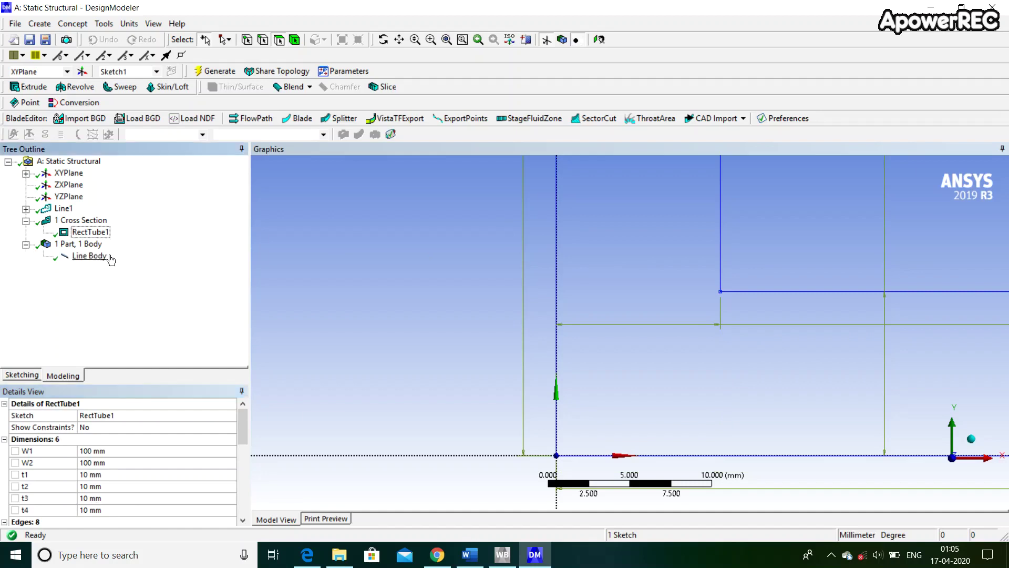
left_click(89, 256)
left_click(234, 464)
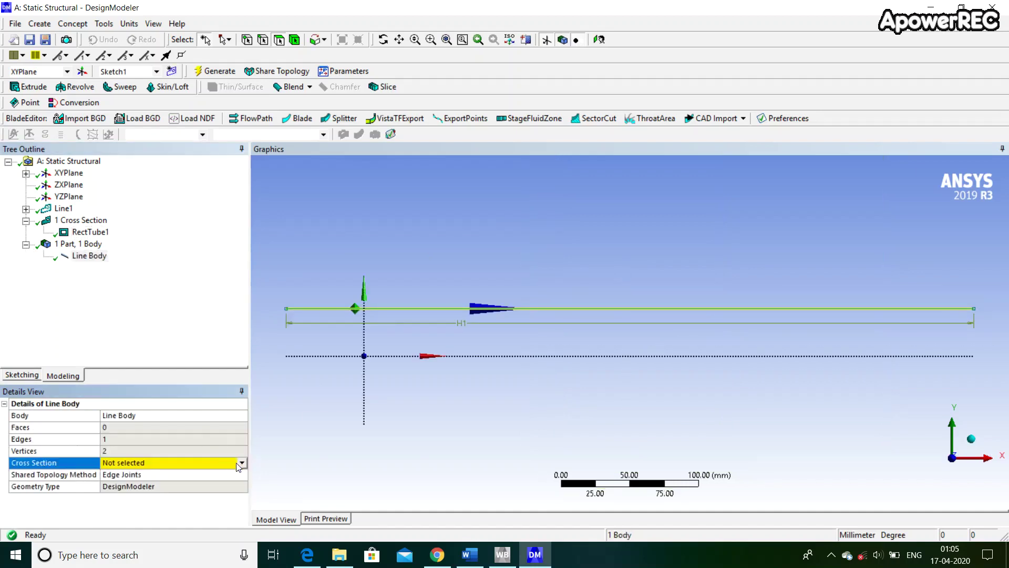
left_click(242, 462)
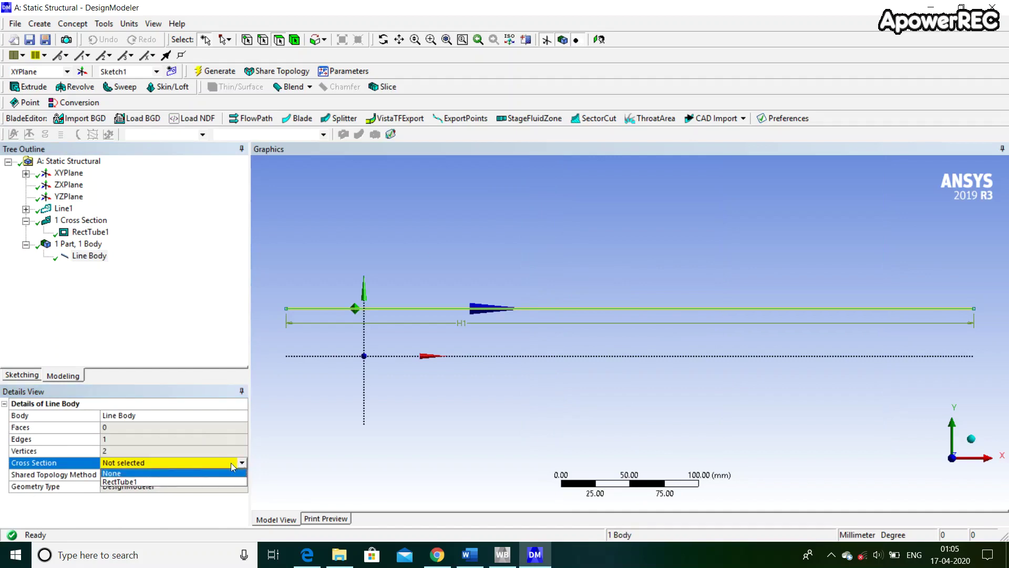
left_click(147, 481)
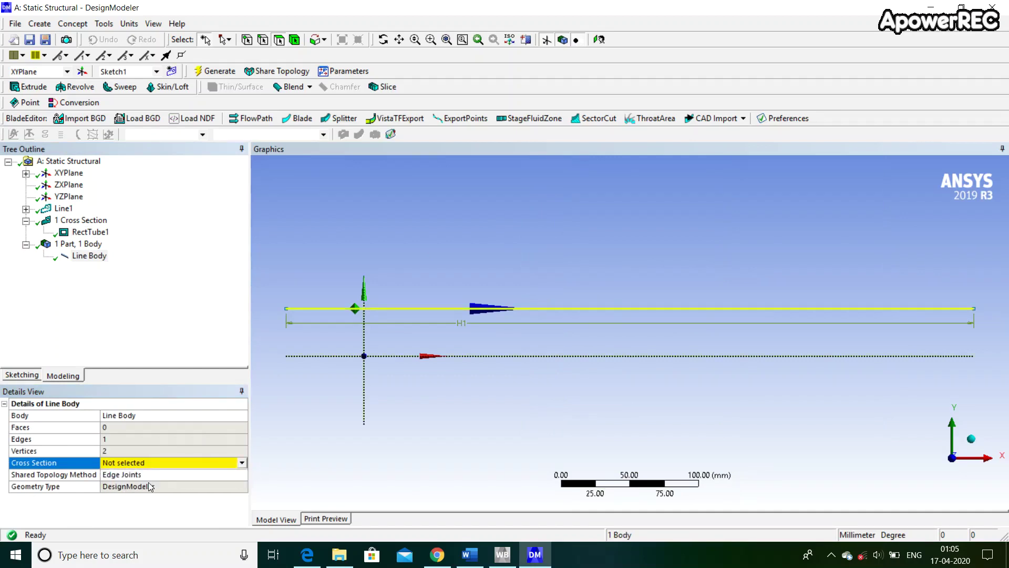
Display the beam as solid cross-section geometry in an oblique 3D view
left_click(154, 24)
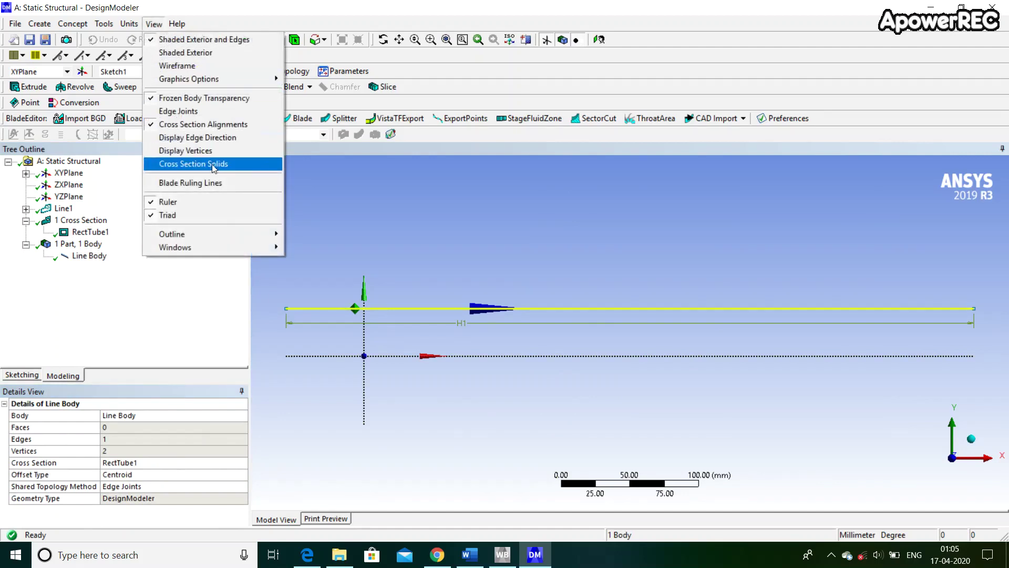
left_click(245, 163)
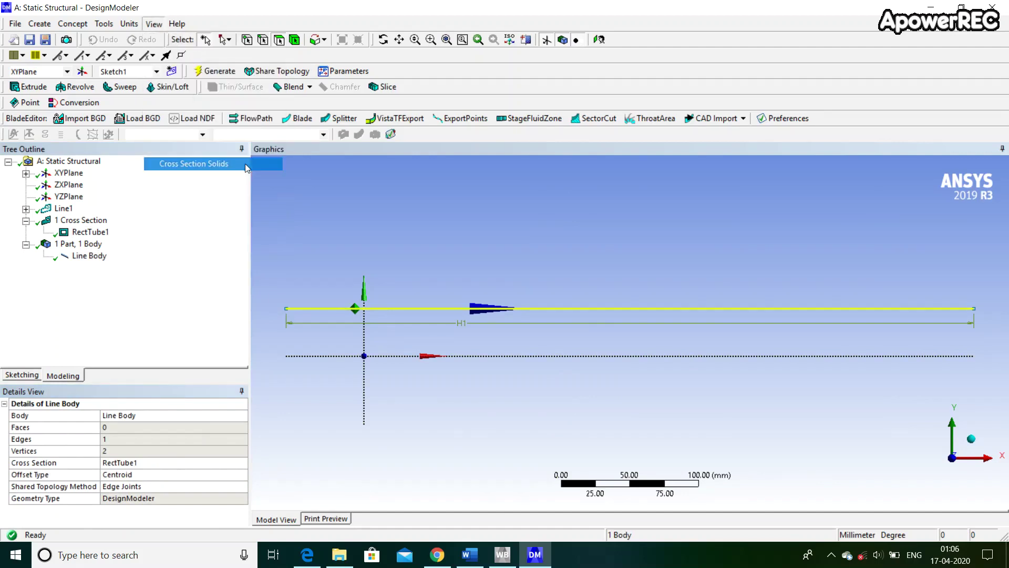
scroll(421, 278, "down", 3)
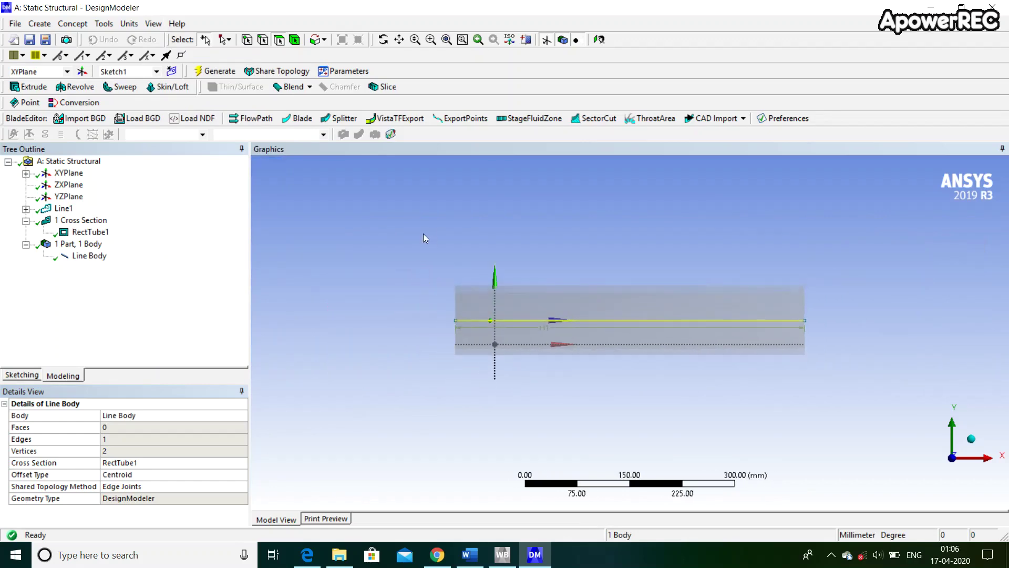
middle_click_drag(424, 235, 543, 355)
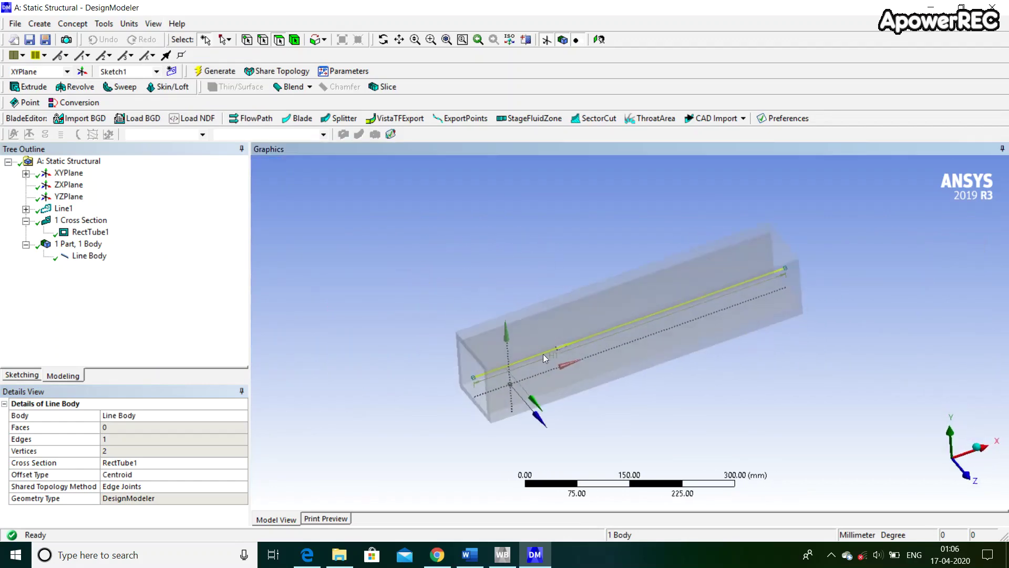
scroll(566, 372, "up", 2)
left_click(502, 554)
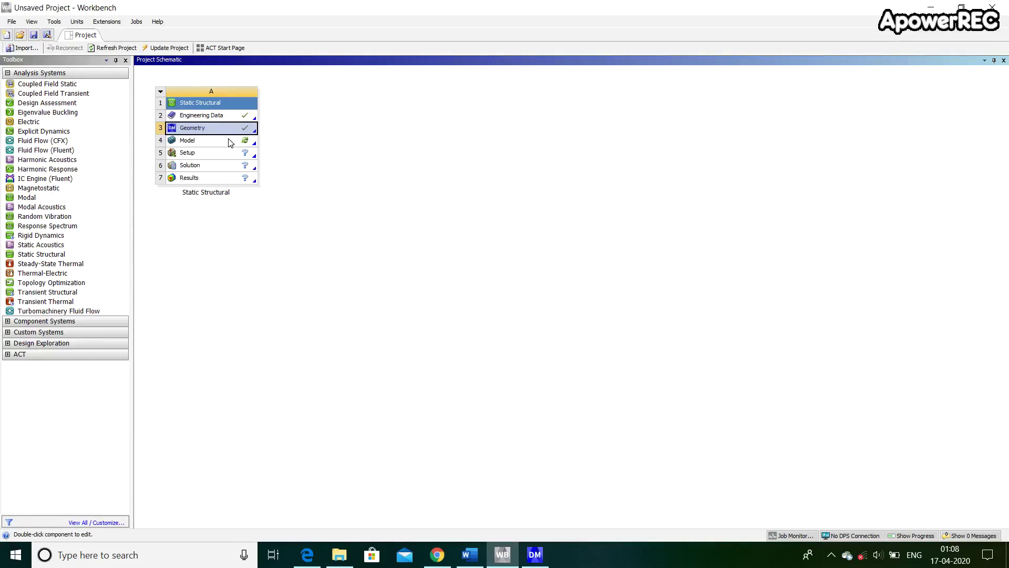
Open the model in Mechanical, colour geometry by body type and view along Z
double_click(210, 141)
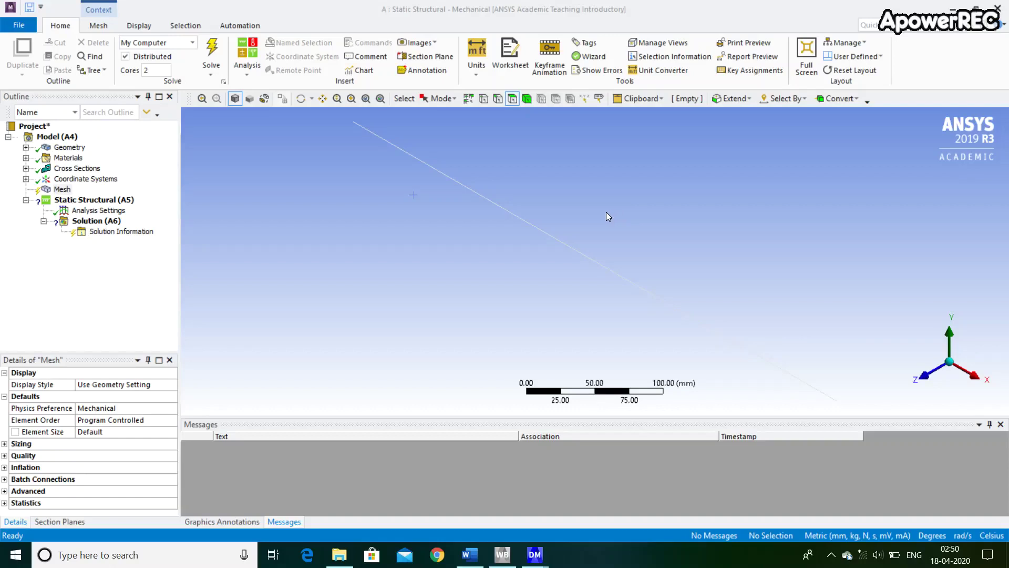
left_click(139, 25)
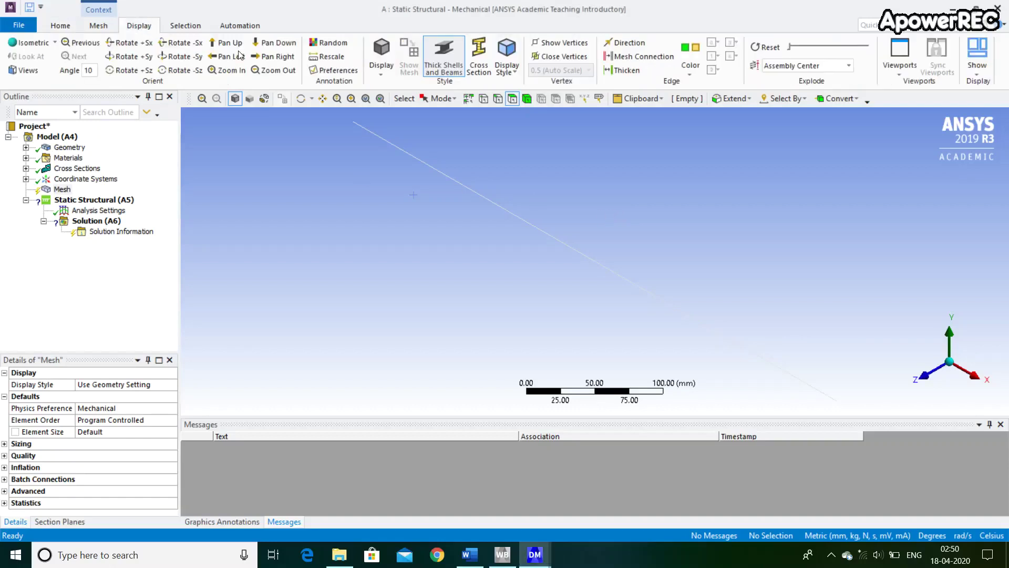
left_click(510, 70)
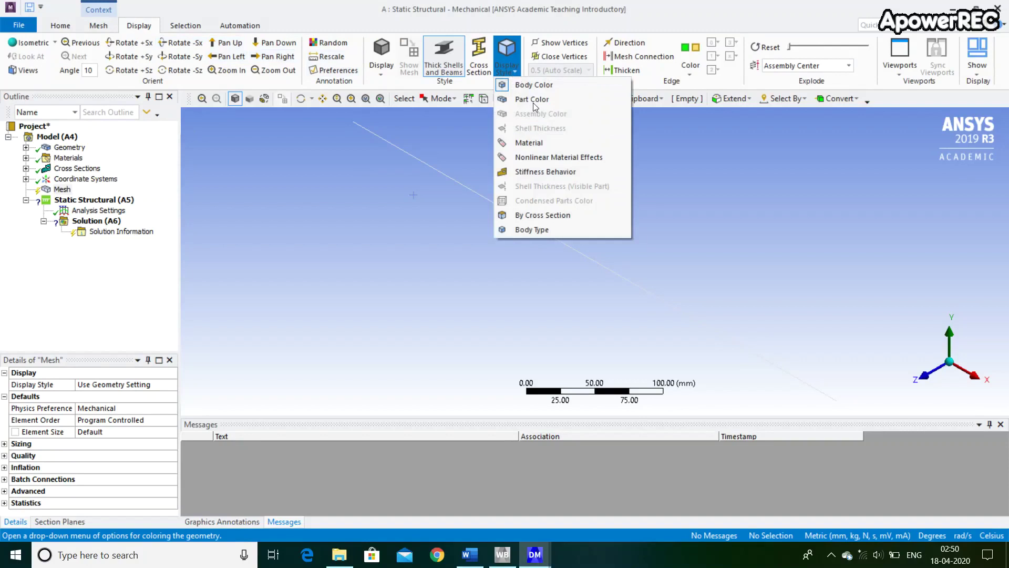
left_click(548, 229)
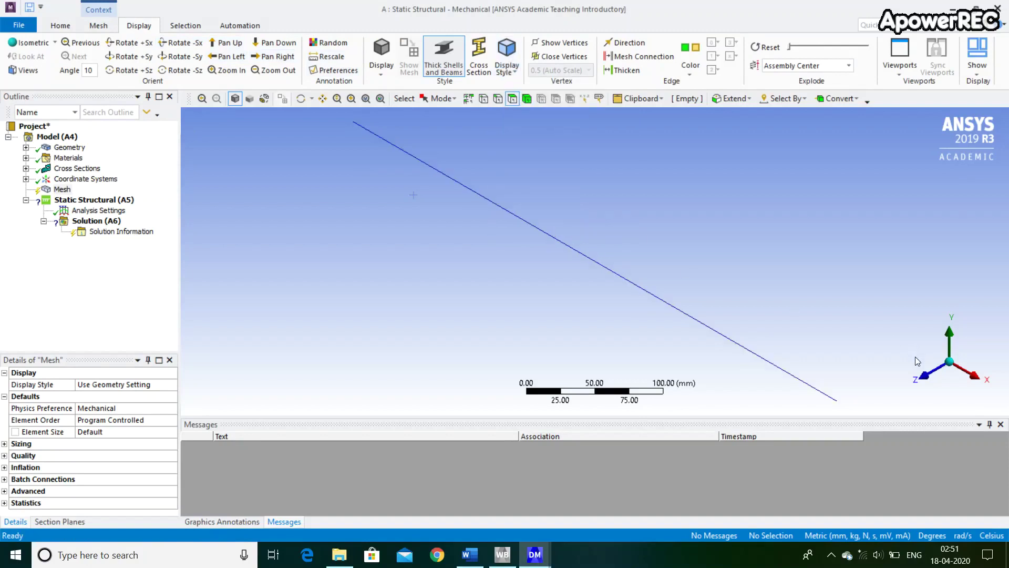
left_click(924, 375)
Generate the mesh and select the Line Body under Geometry
left_click(59, 190)
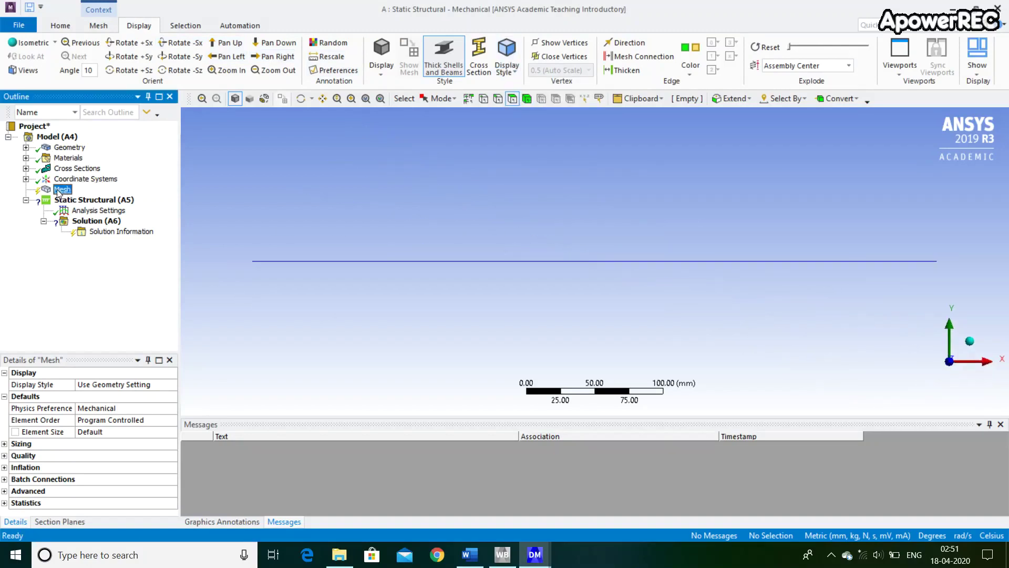
right_click(57, 191)
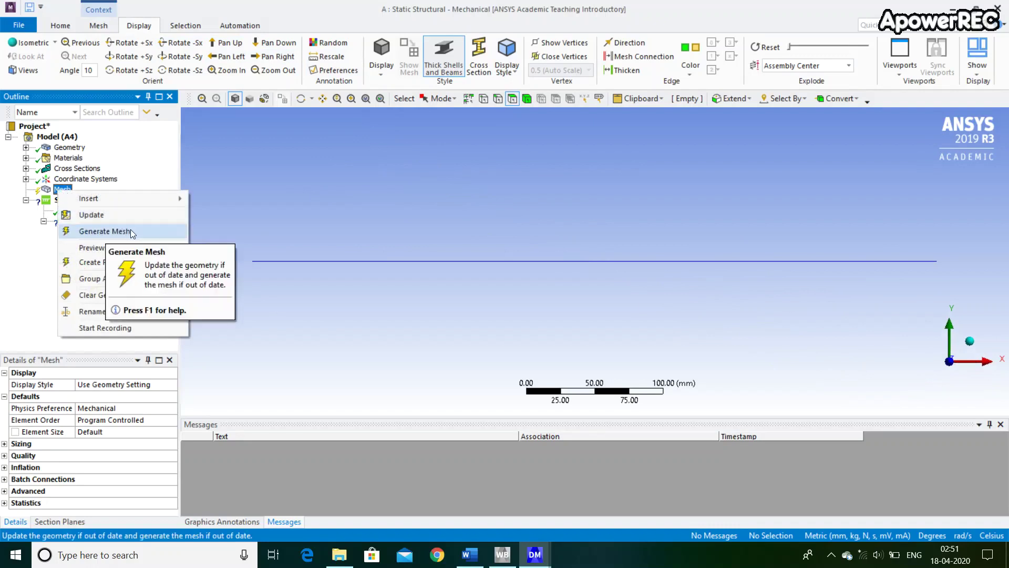
left_click(131, 231)
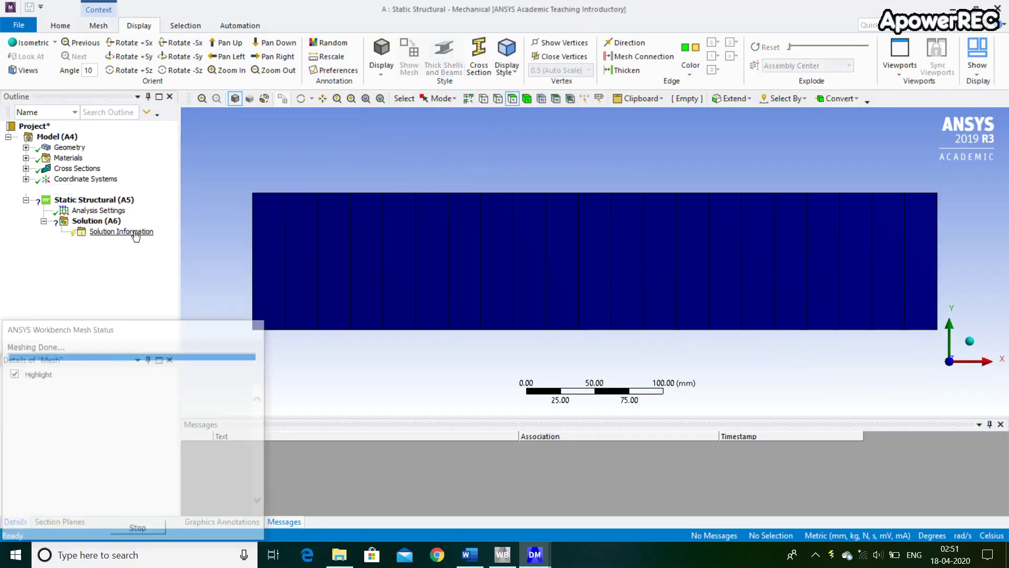
left_click(26, 148)
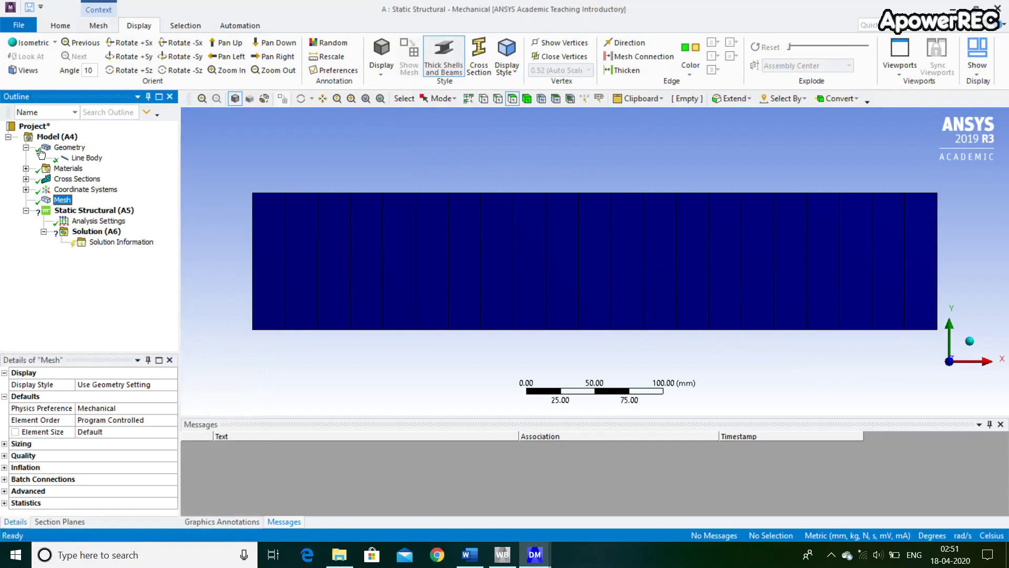
left_click(85, 158)
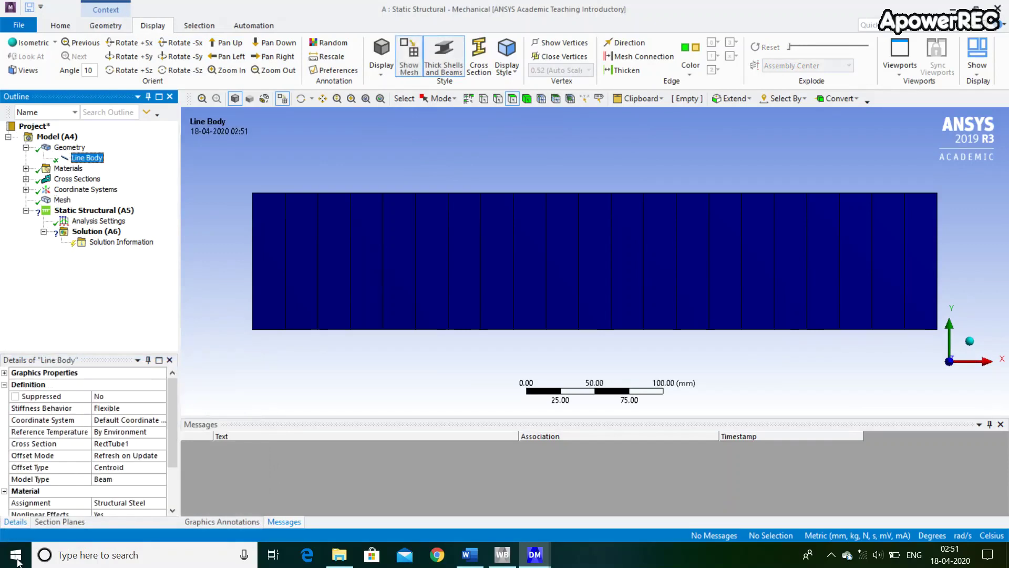
Assign Titanium Alloy to the line body, hide the mesh, and check the beam diagram
left_click(59, 506)
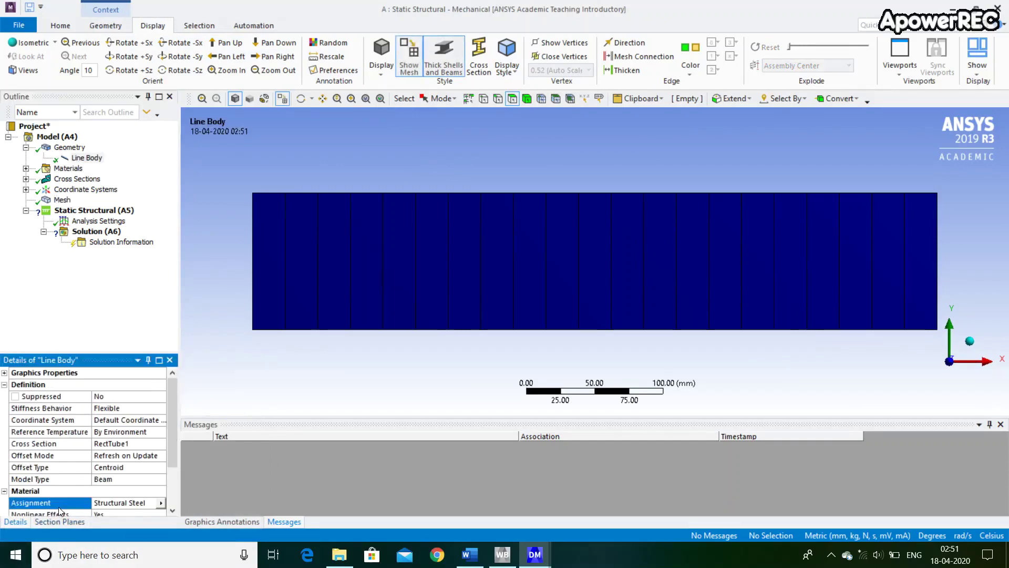
left_click(161, 503)
left_click(266, 338)
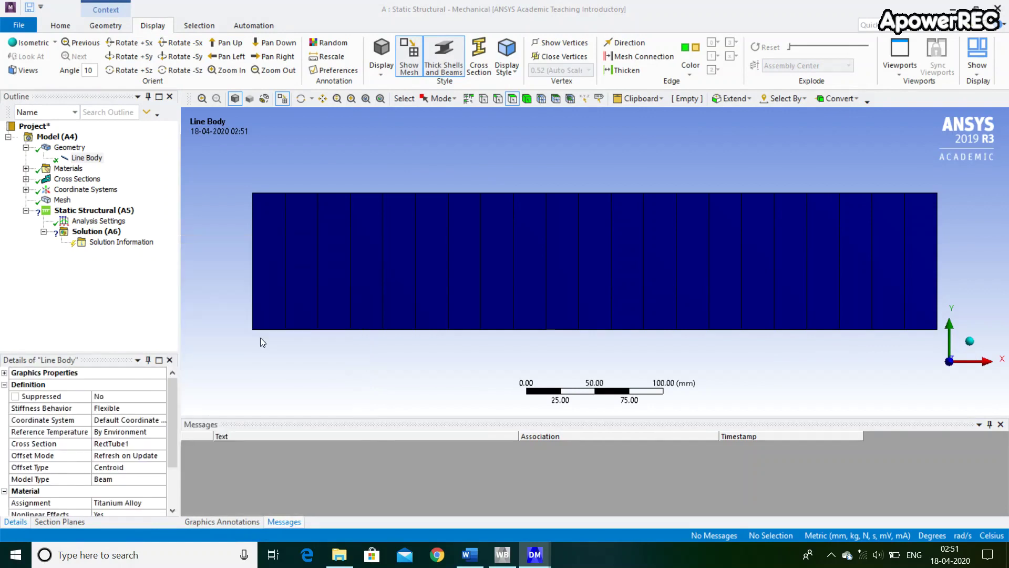
left_click(25, 149)
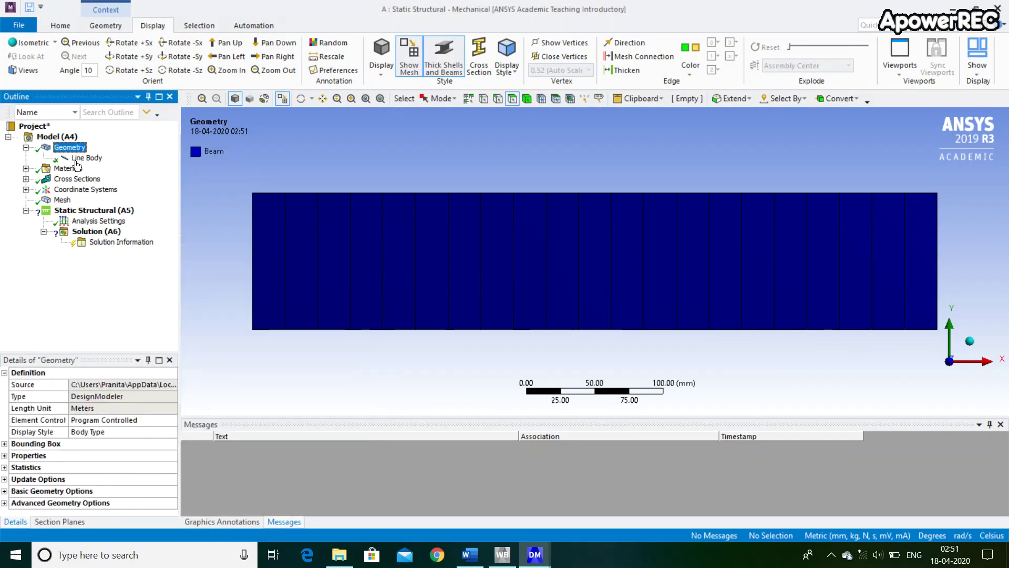
left_click(90, 159)
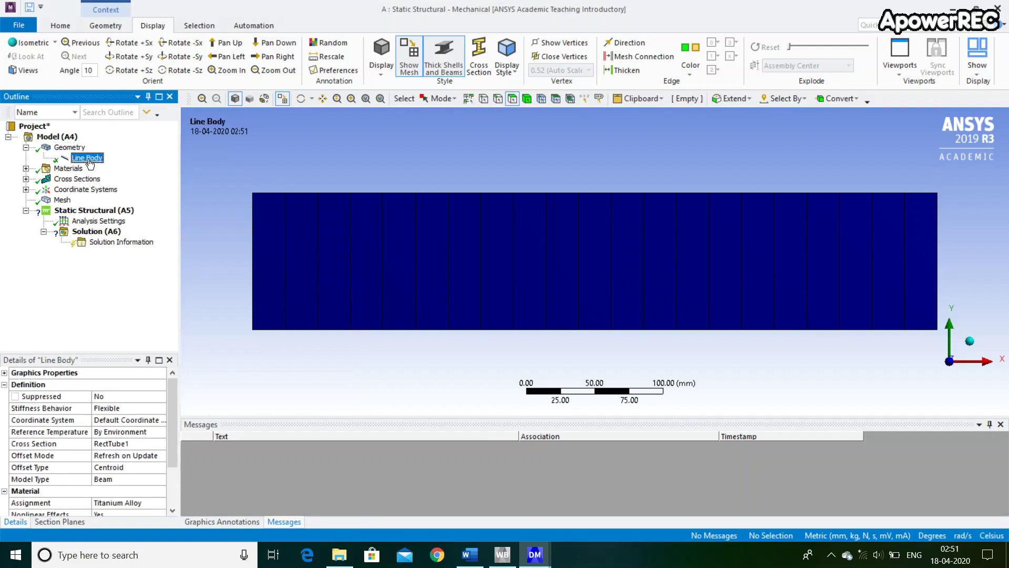
left_click(282, 100)
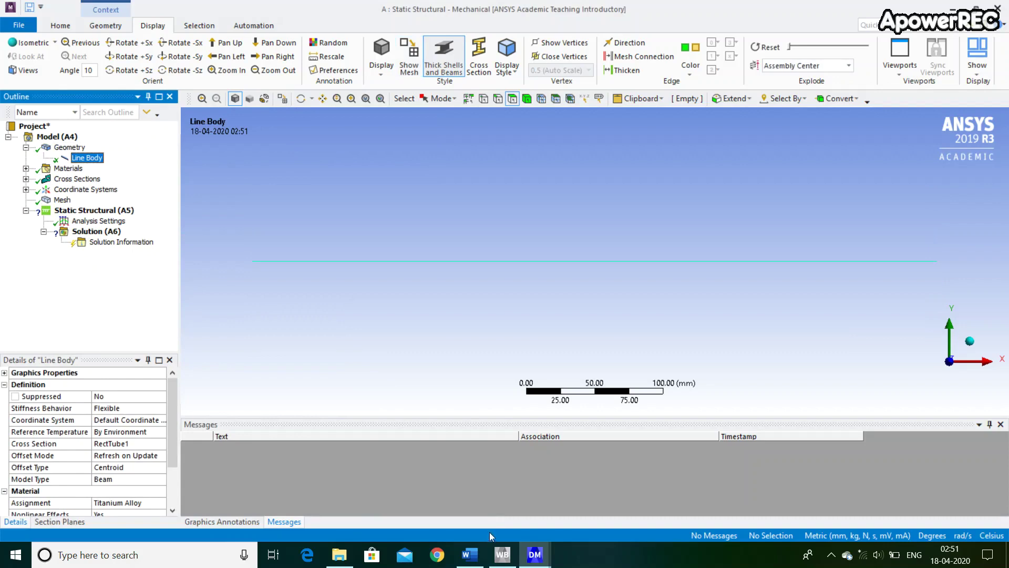
left_click(469, 554)
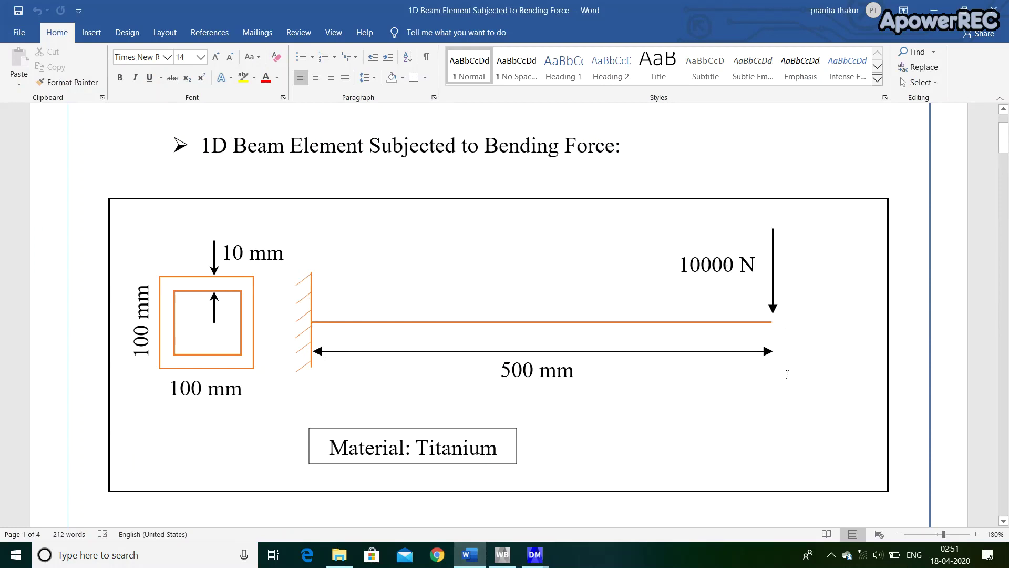
mouse_move(534, 554)
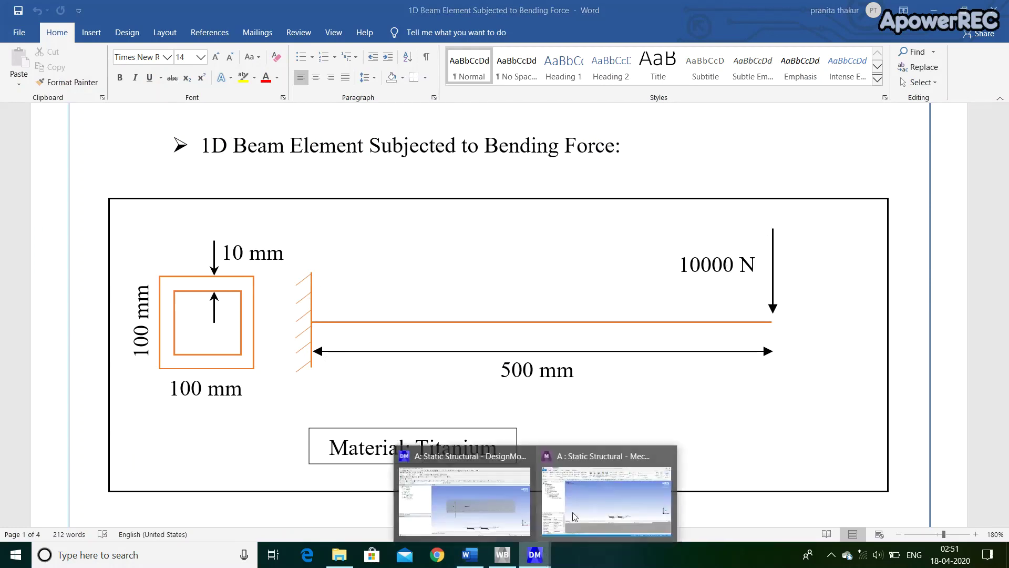
Insert a Force load on the beam's right-end vertex
left_click(603, 485)
left_click(88, 210)
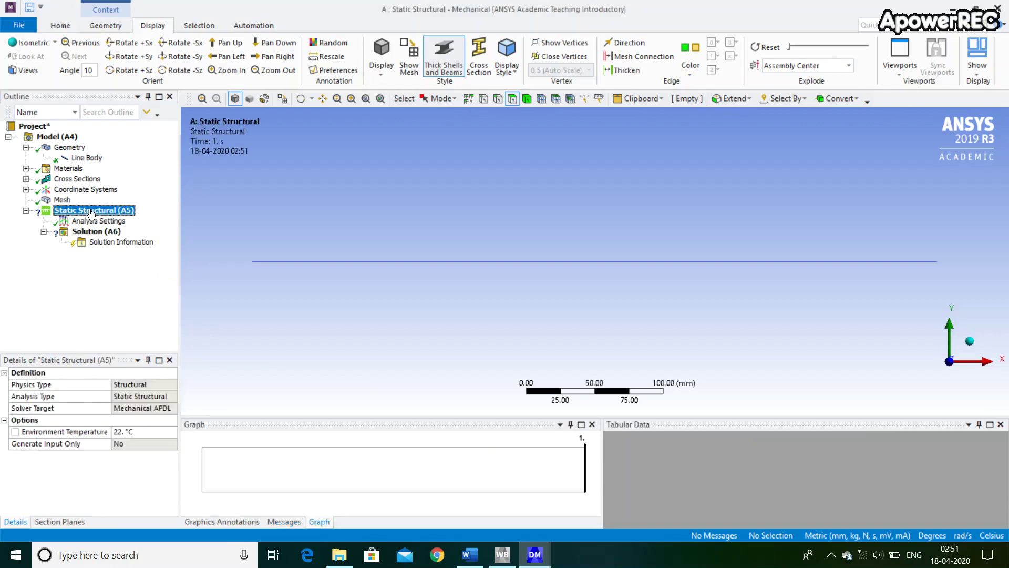
right_click(88, 211)
mouse_move(118, 216)
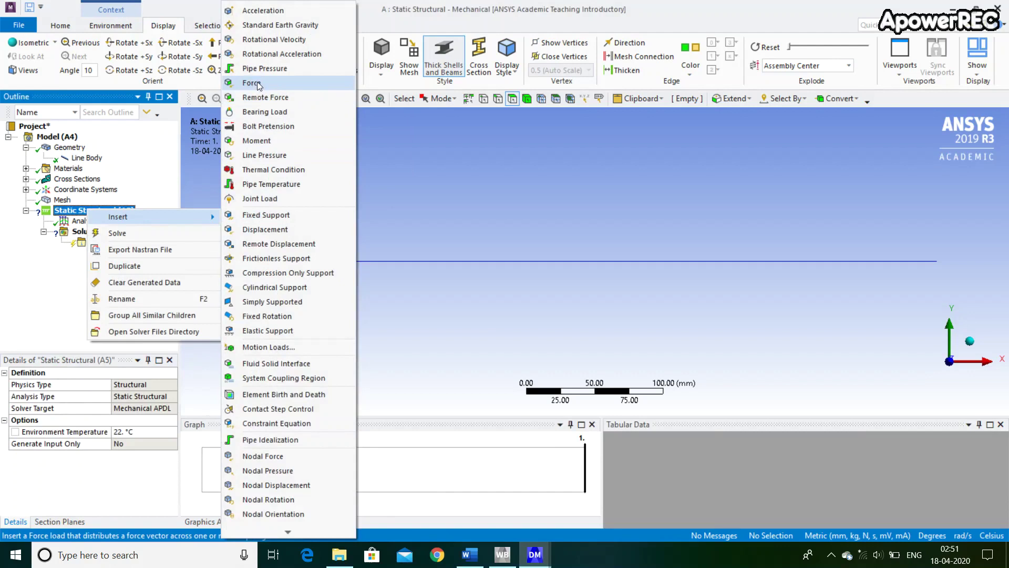
left_click(281, 84)
left_click(482, 99)
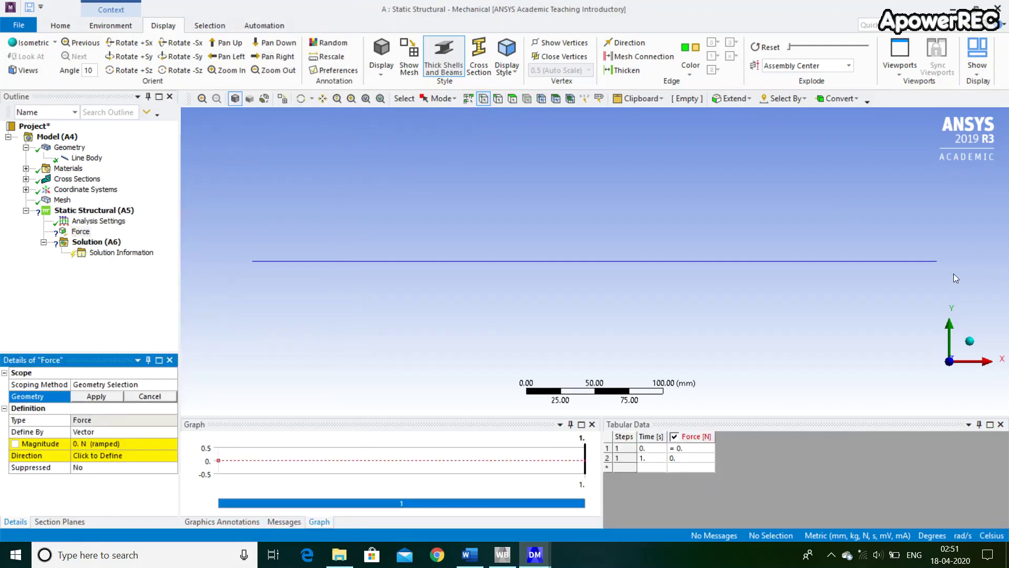
left_click(938, 262)
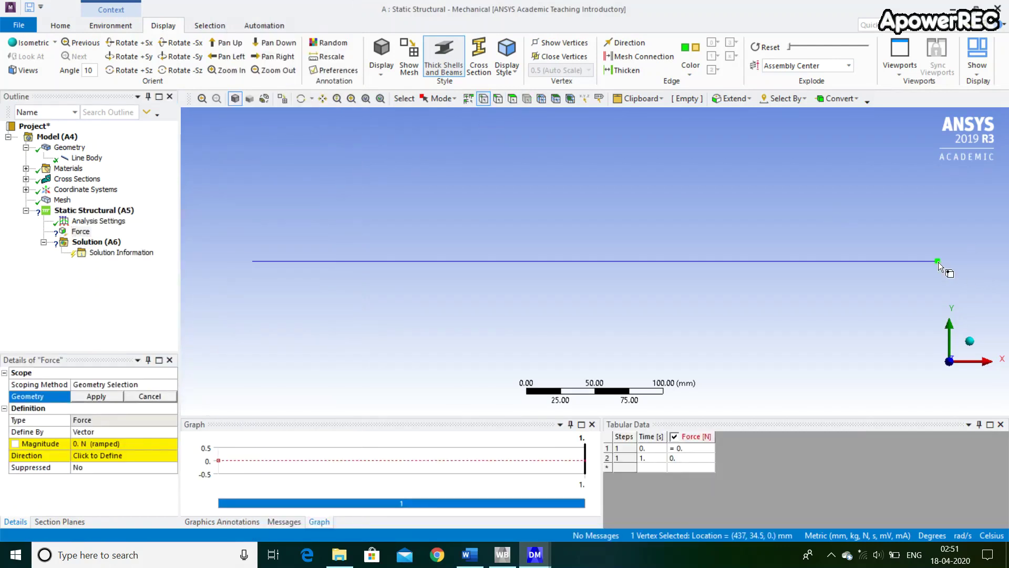
left_click(112, 401)
Define the force by components with a Y component of -10000 N
left_click(120, 435)
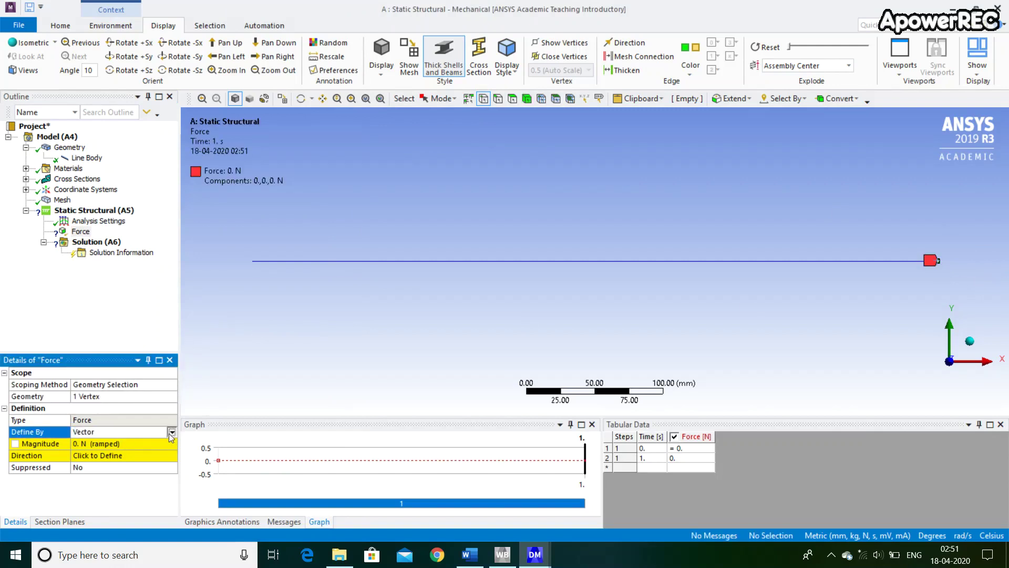
left_click(172, 432)
left_click(105, 450)
left_click(112, 467)
type("-10000")
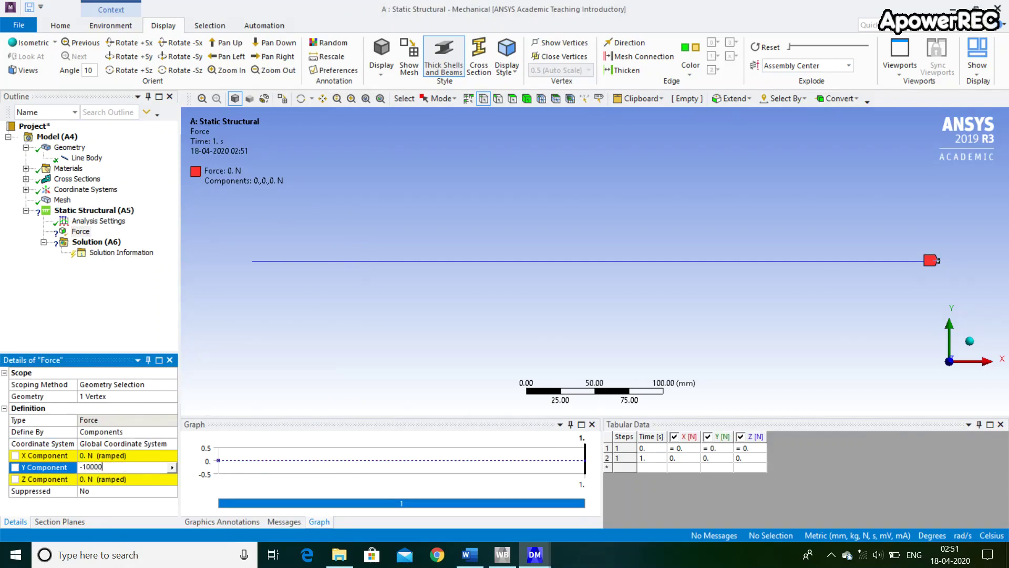
key("Return")
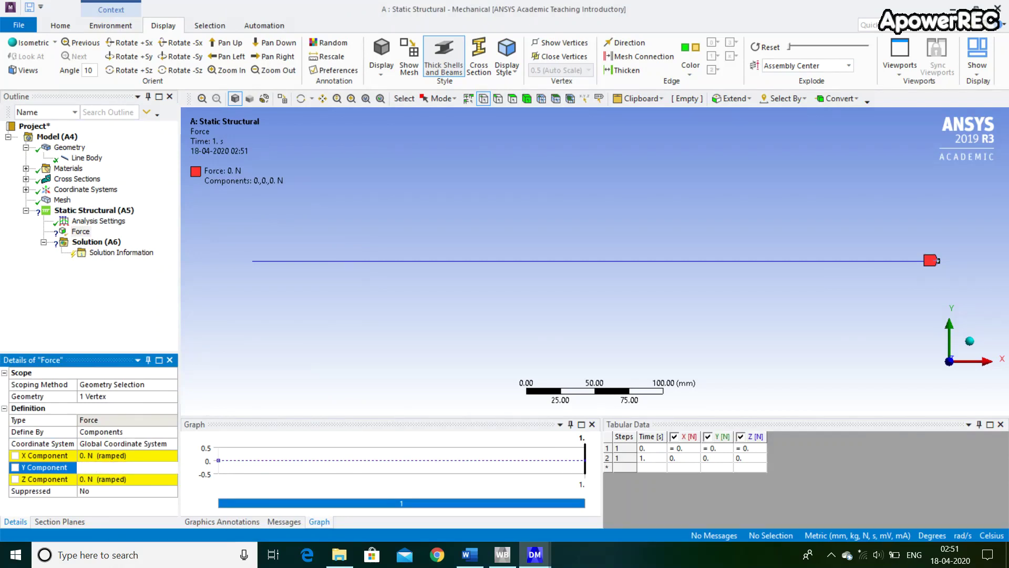
key("alt+Tab")
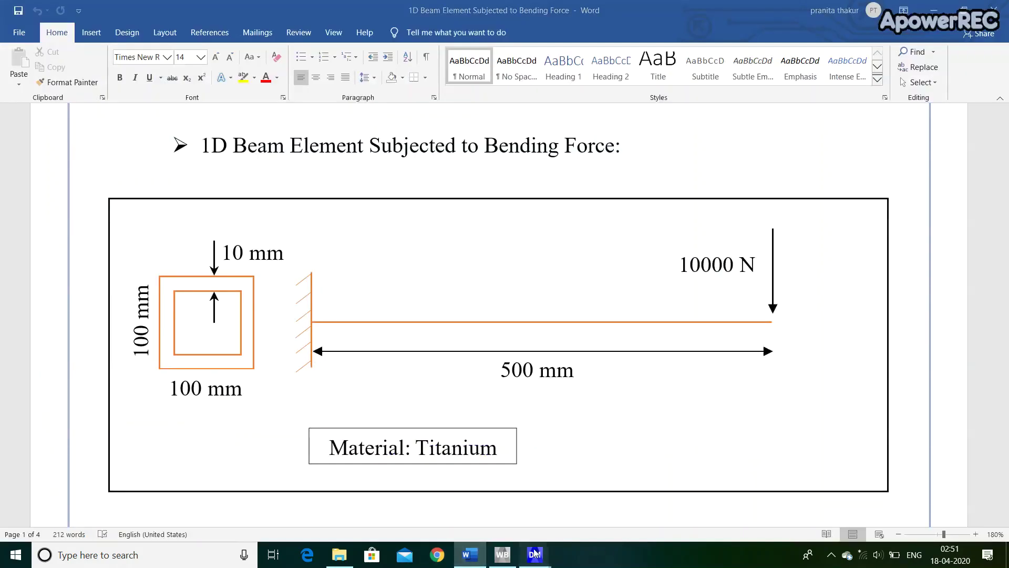
mouse_move(535, 554)
left_click(586, 504)
left_click(112, 212)
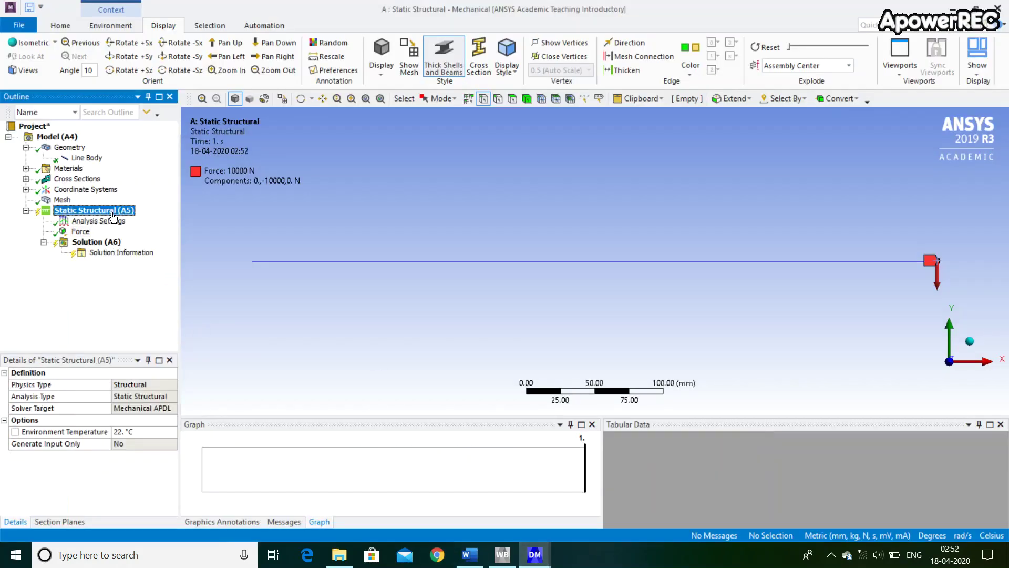
Add a Fixed Support on the beam's left-end vertex
right_click(112, 213)
mouse_move(140, 221)
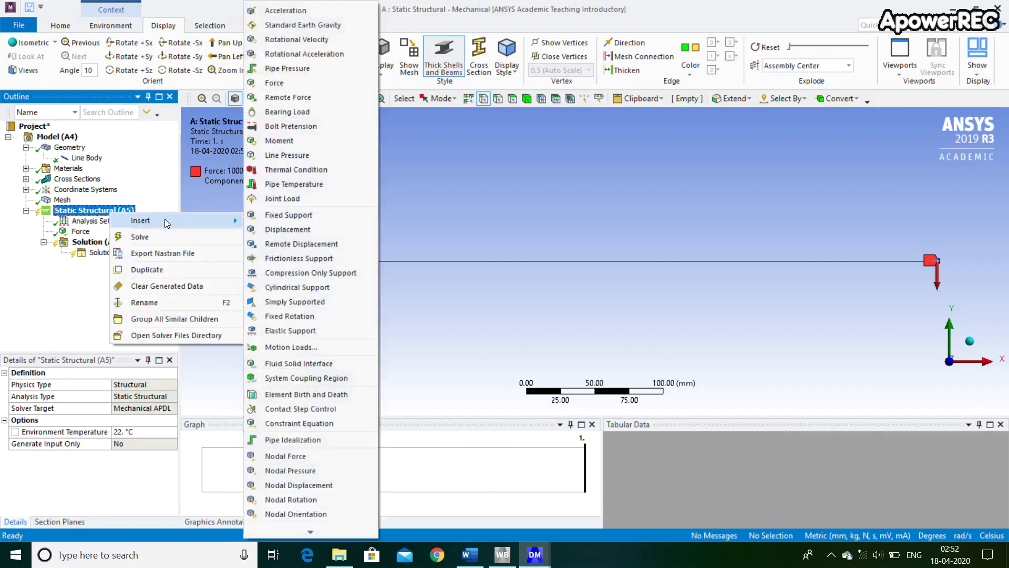
left_click(330, 216)
left_click(254, 262)
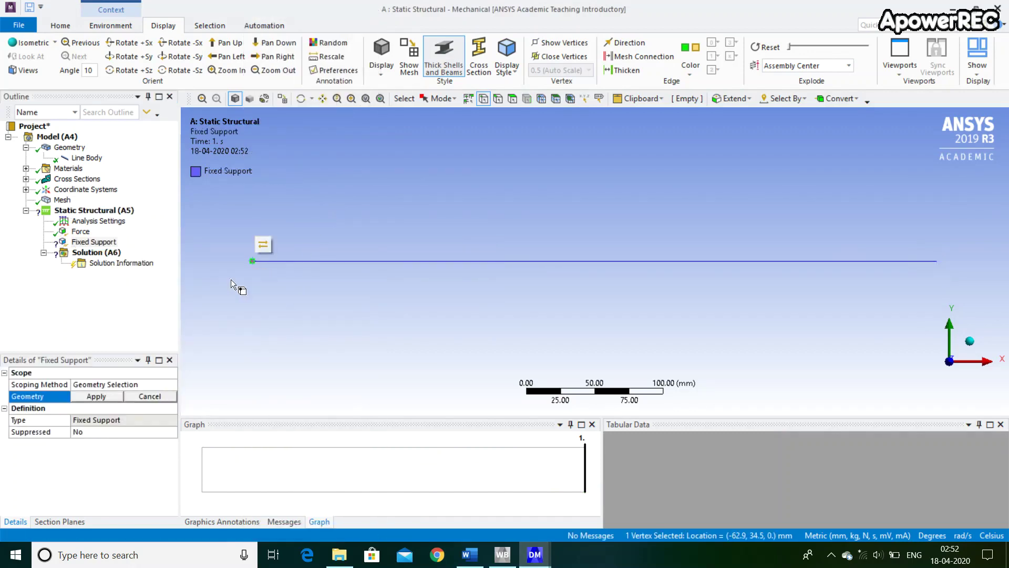
left_click(97, 396)
left_click(94, 210)
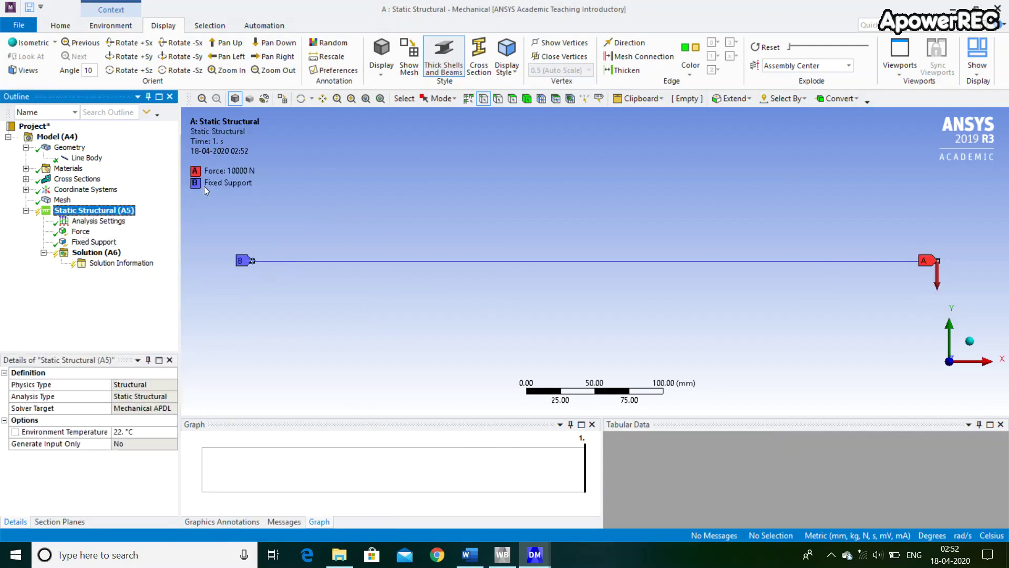
Add Total Deformation and Beam Tool results under Solution
left_click(105, 253)
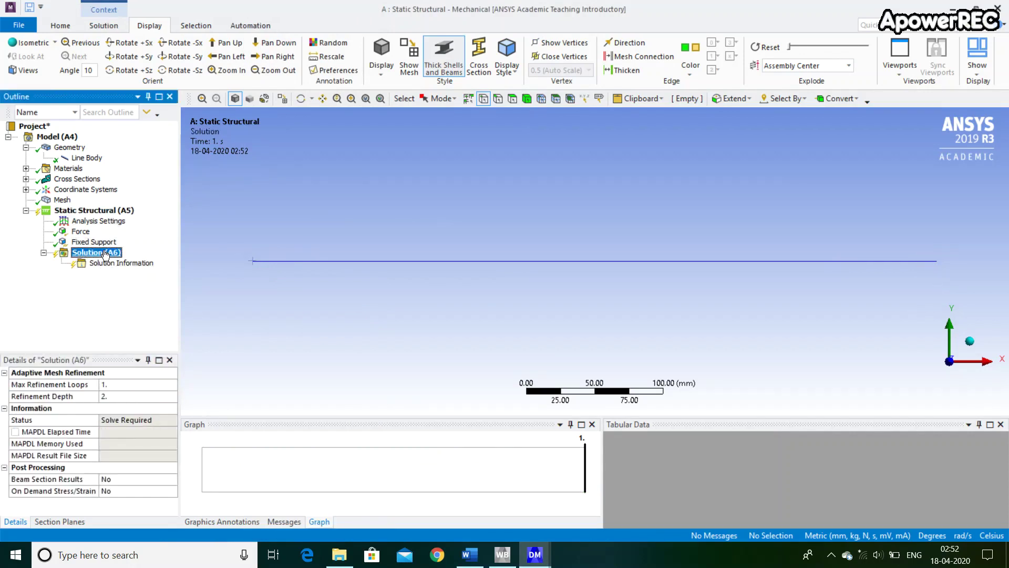
right_click(104, 254)
mouse_move(132, 257)
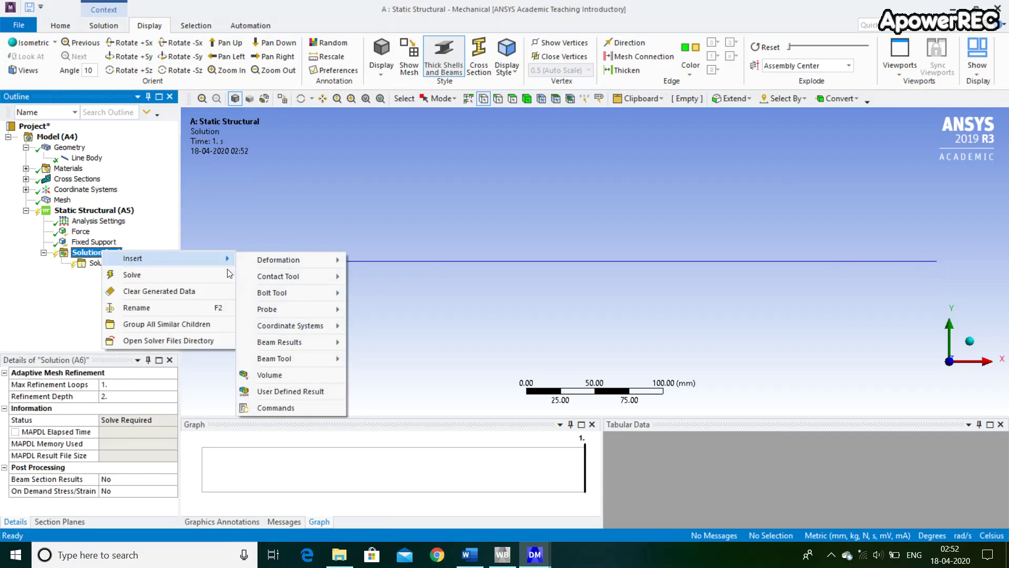
left_click(407, 261)
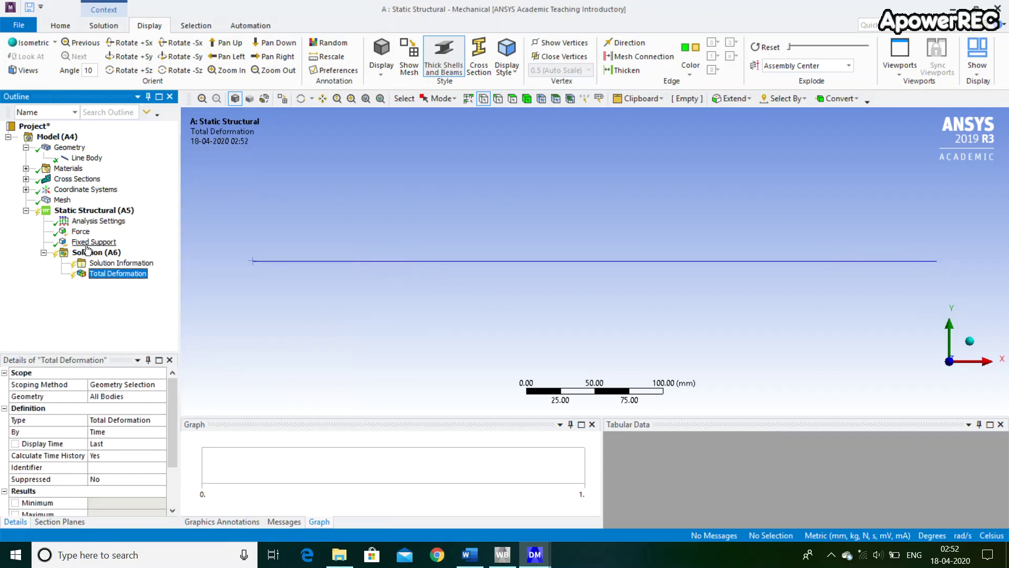
left_click(103, 253)
right_click(100, 254)
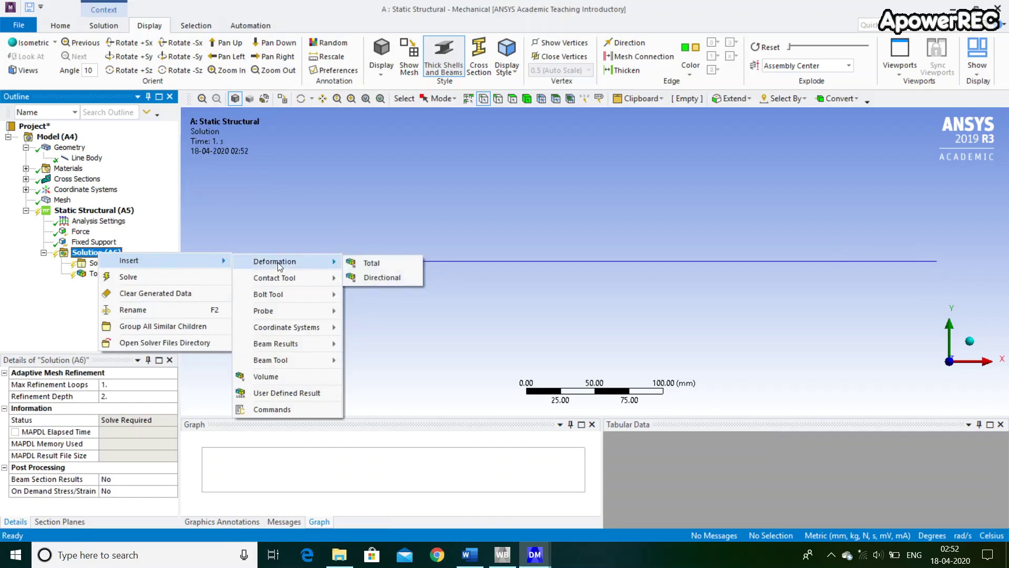
mouse_move(169, 260)
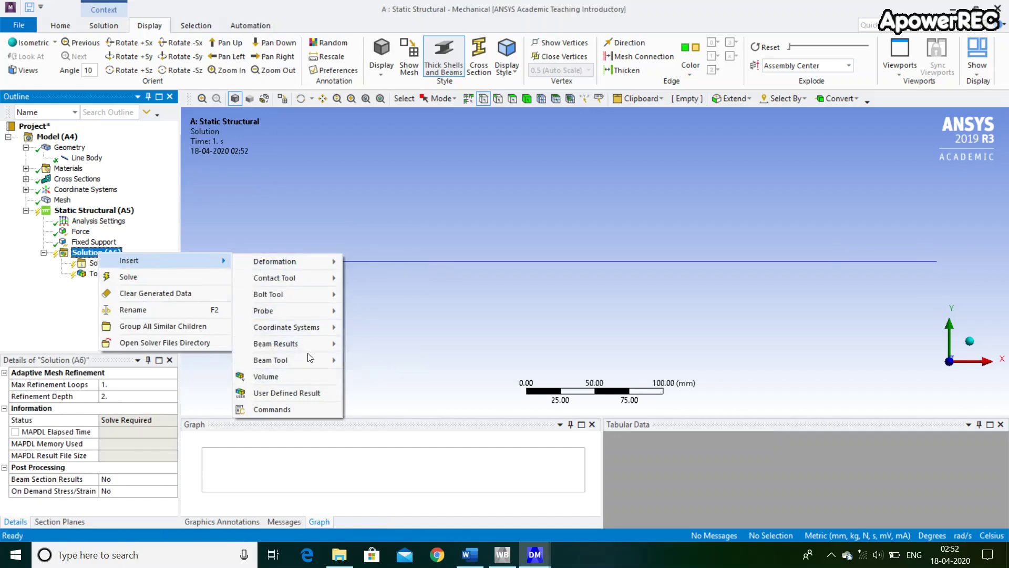
left_click(373, 361)
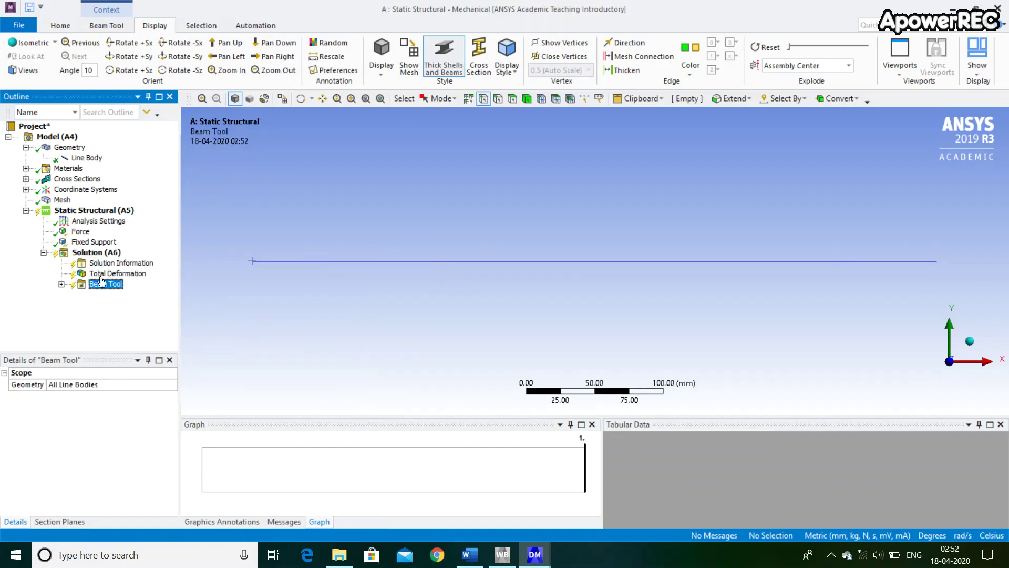
left_click(59, 25)
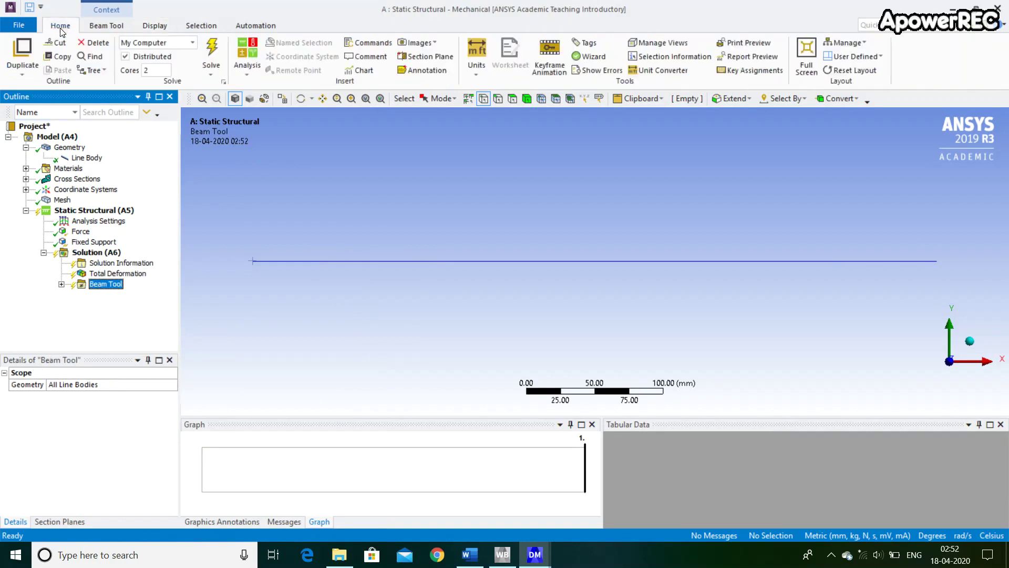
Solve, check the 0.96914 mm deformation, and animate the 50.813 MPa Maximum Combined Stress contour
left_click(213, 50)
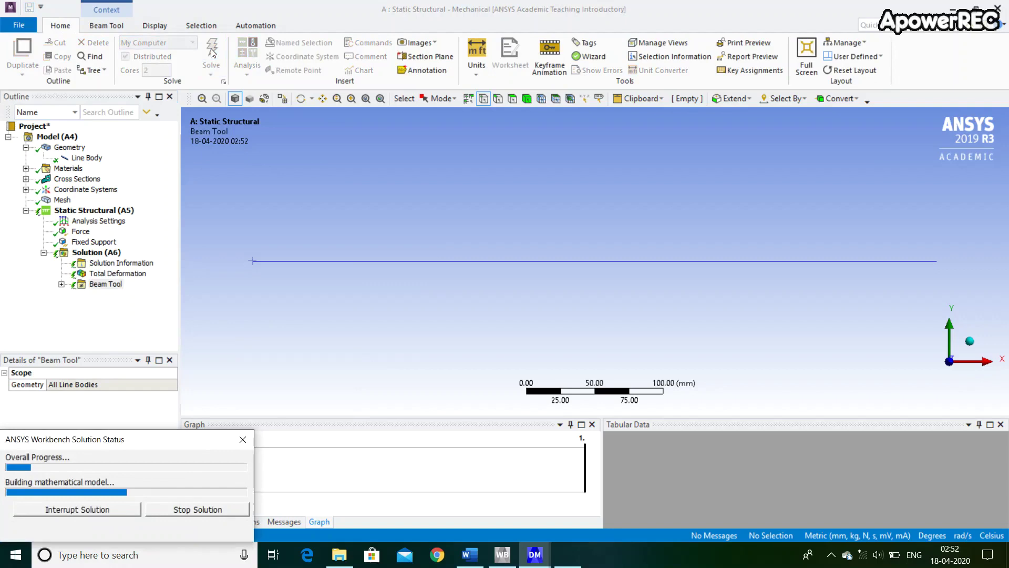
left_click(117, 273)
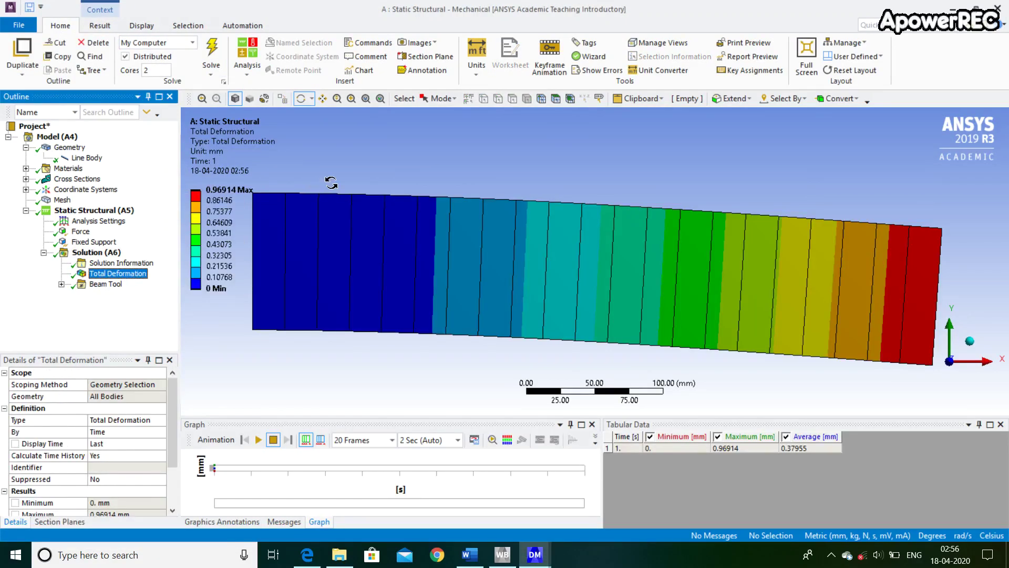
left_click(61, 285)
left_click(139, 315)
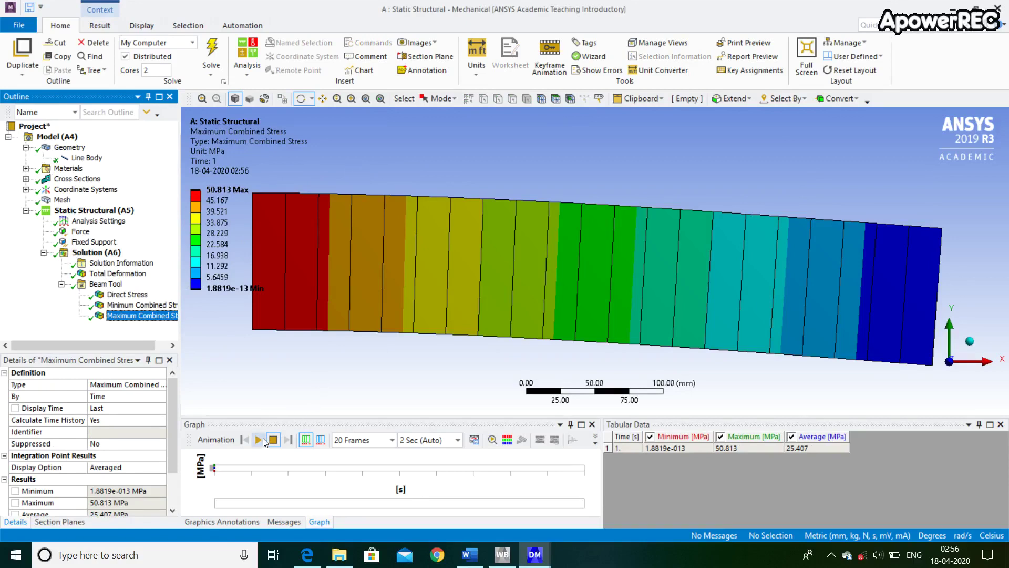
left_click(259, 440)
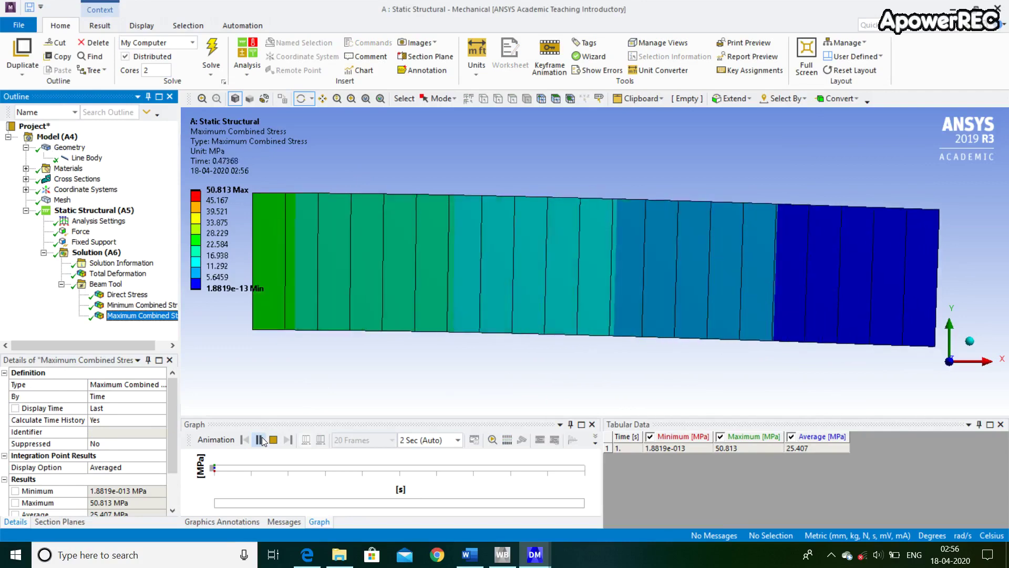